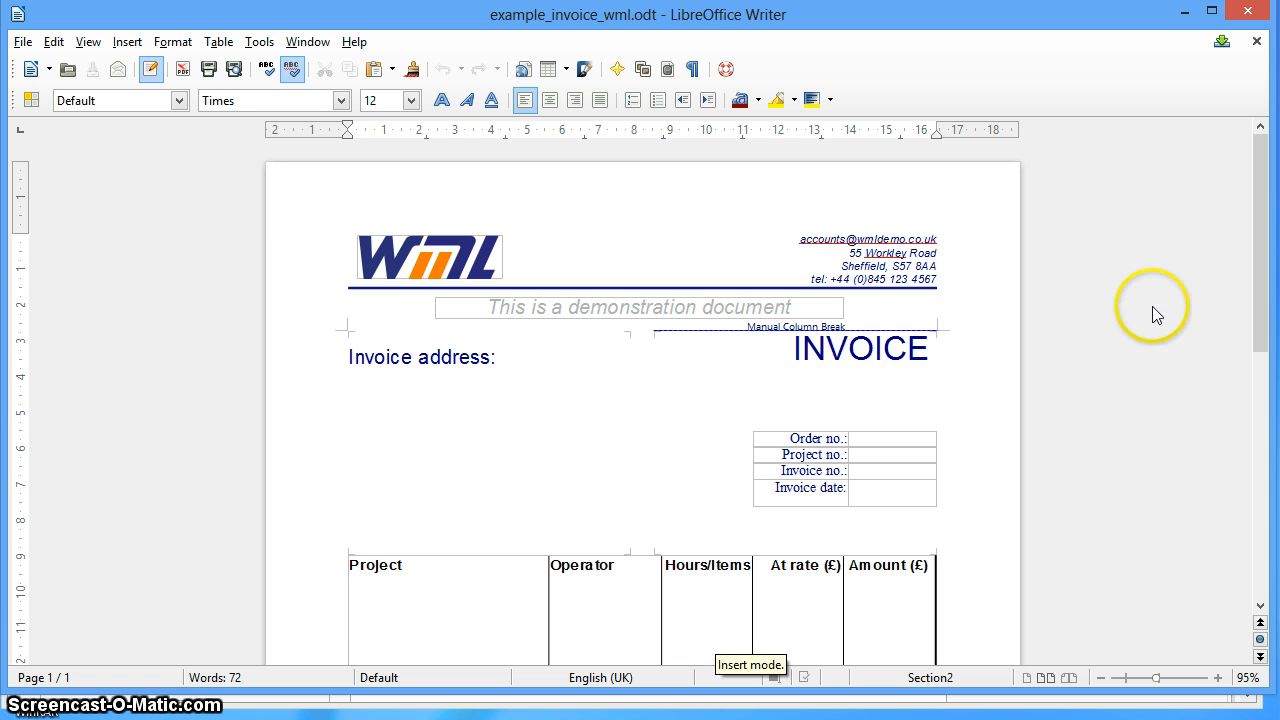
Review the example invoice's header fields and line-item table, then switch to Firefox and look over the datagroups_1 template settings.
left_click_drag(1260, 271, 1265, 297)
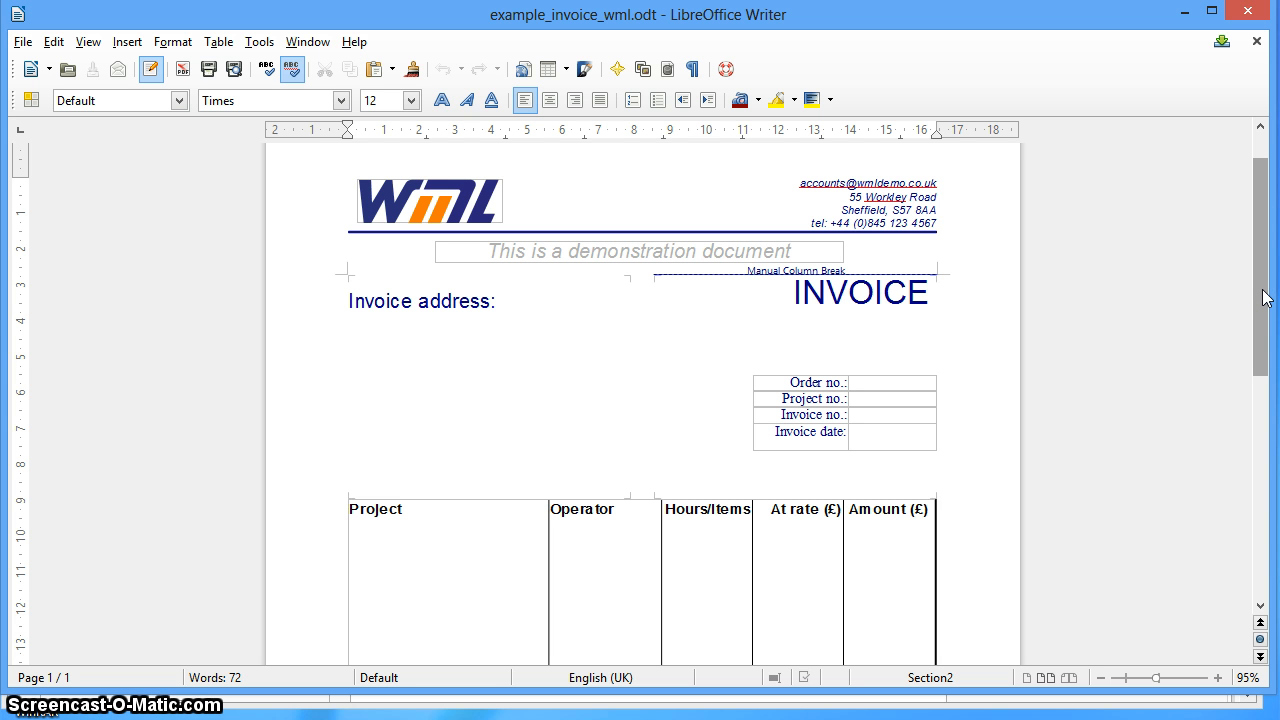
left_click_drag(1257, 283, 1257, 374)
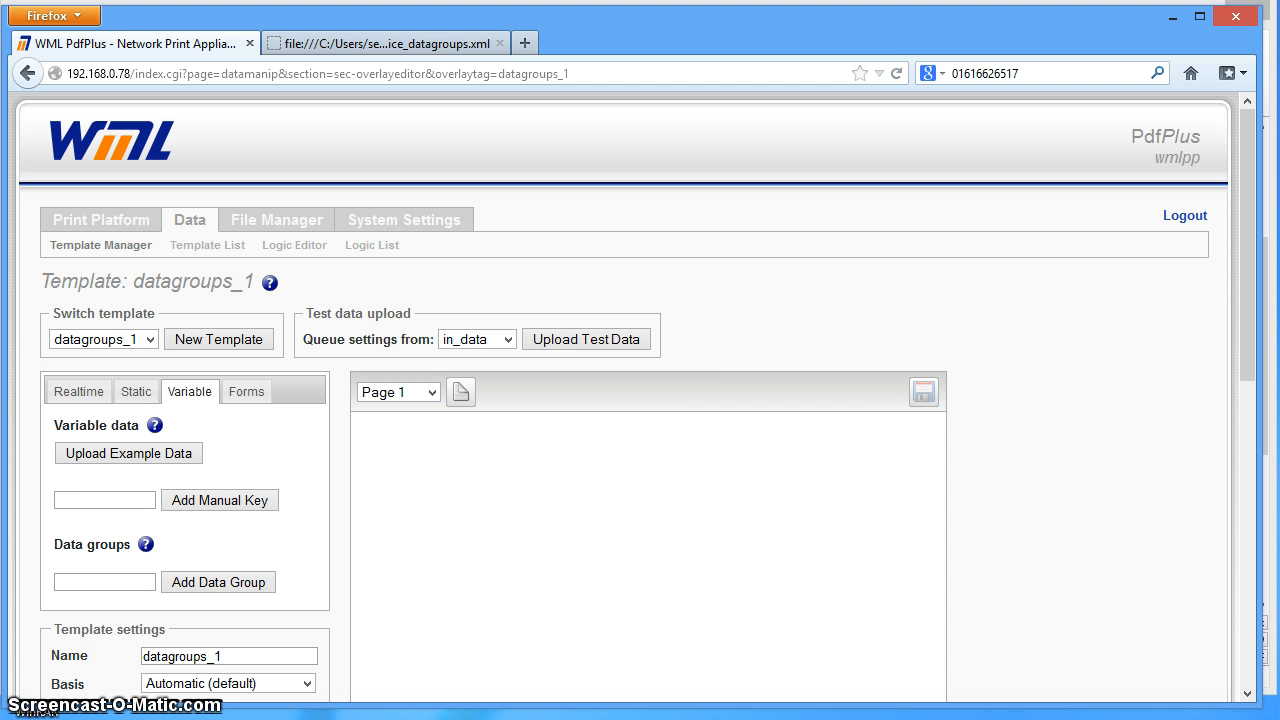
left_click(415, 707)
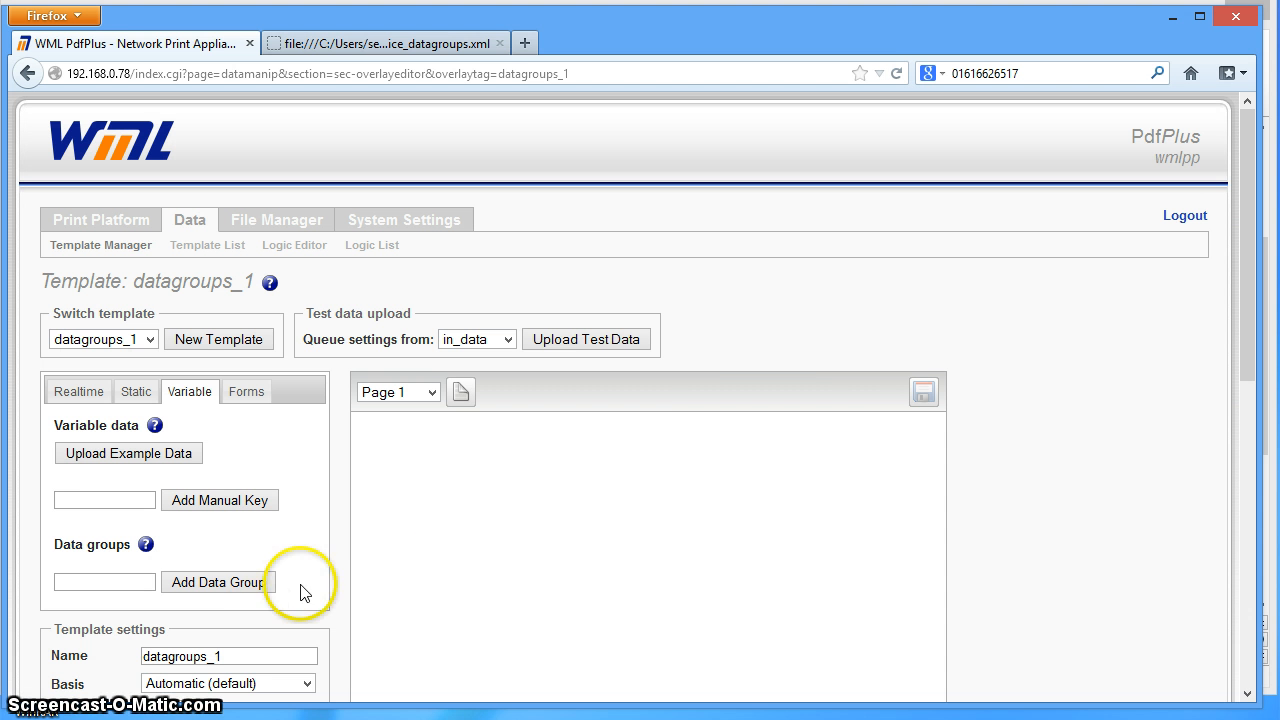
left_click_drag(1250, 245, 1237, 350)
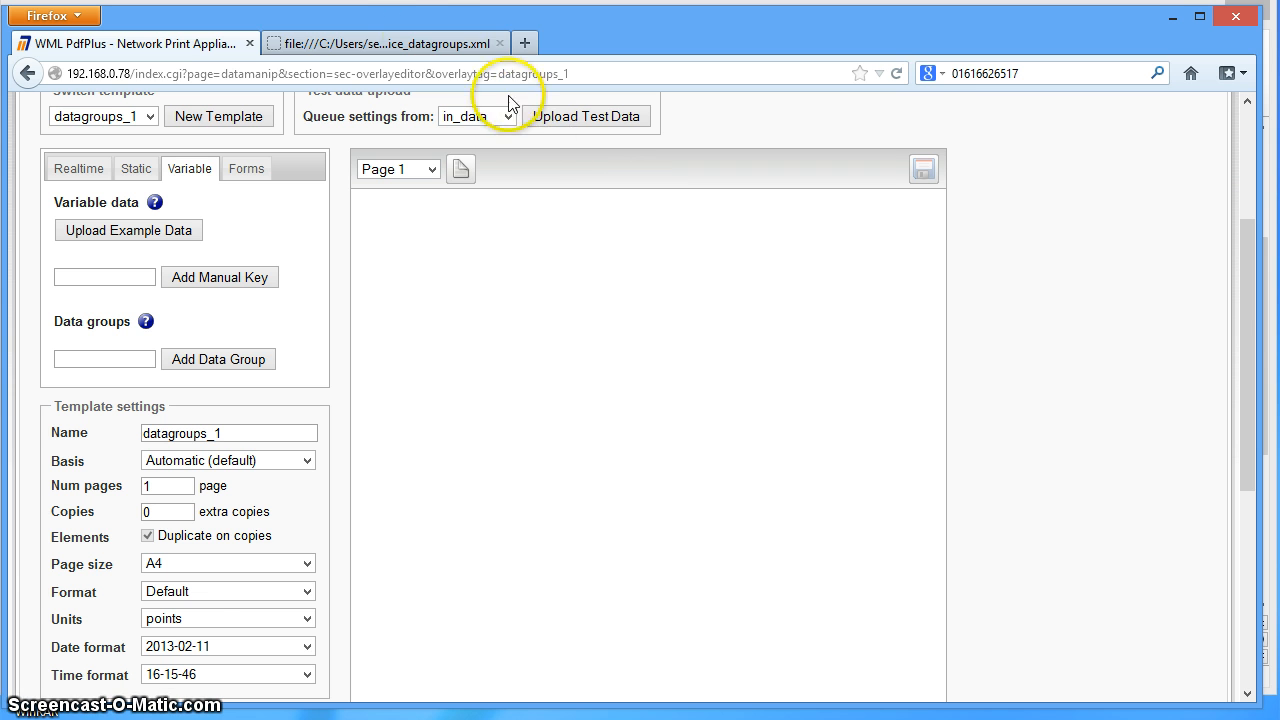
Examine the repeating line-item variables in invoice_datagroups.xml, from proj1 to subtotal1 and from proj2 to subtotal2.
left_click(400, 46)
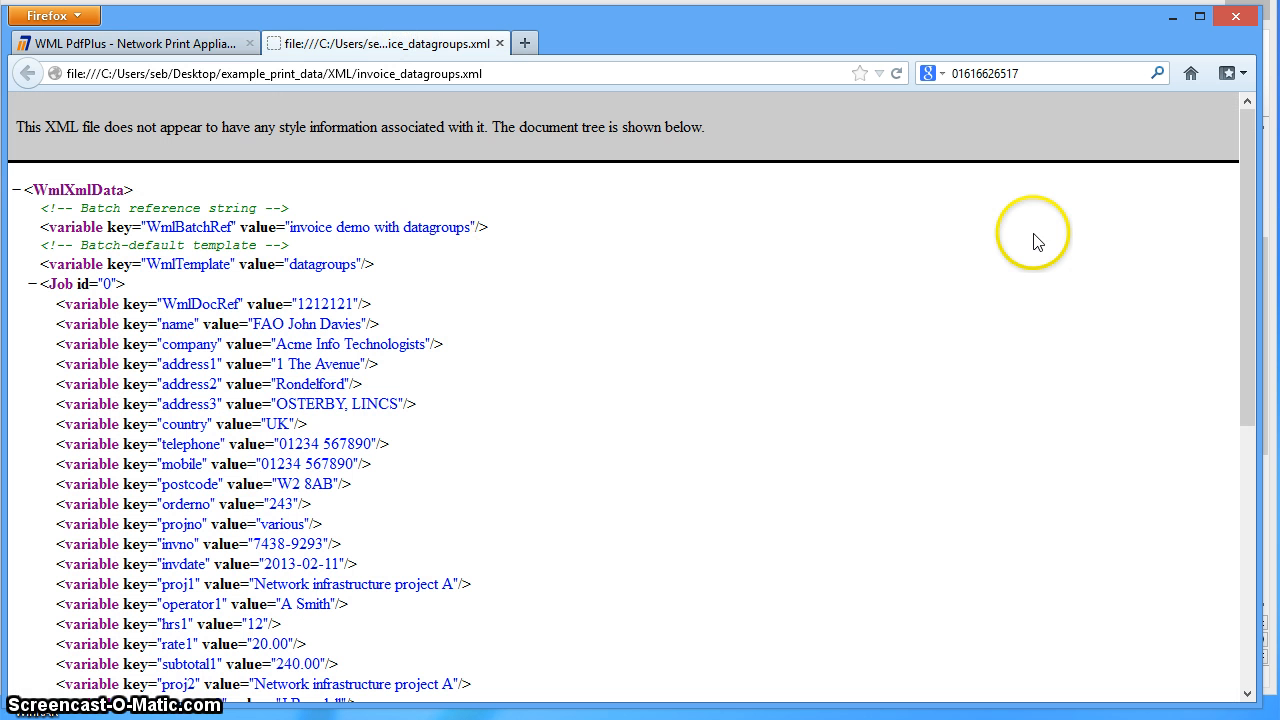
left_click(1242, 232)
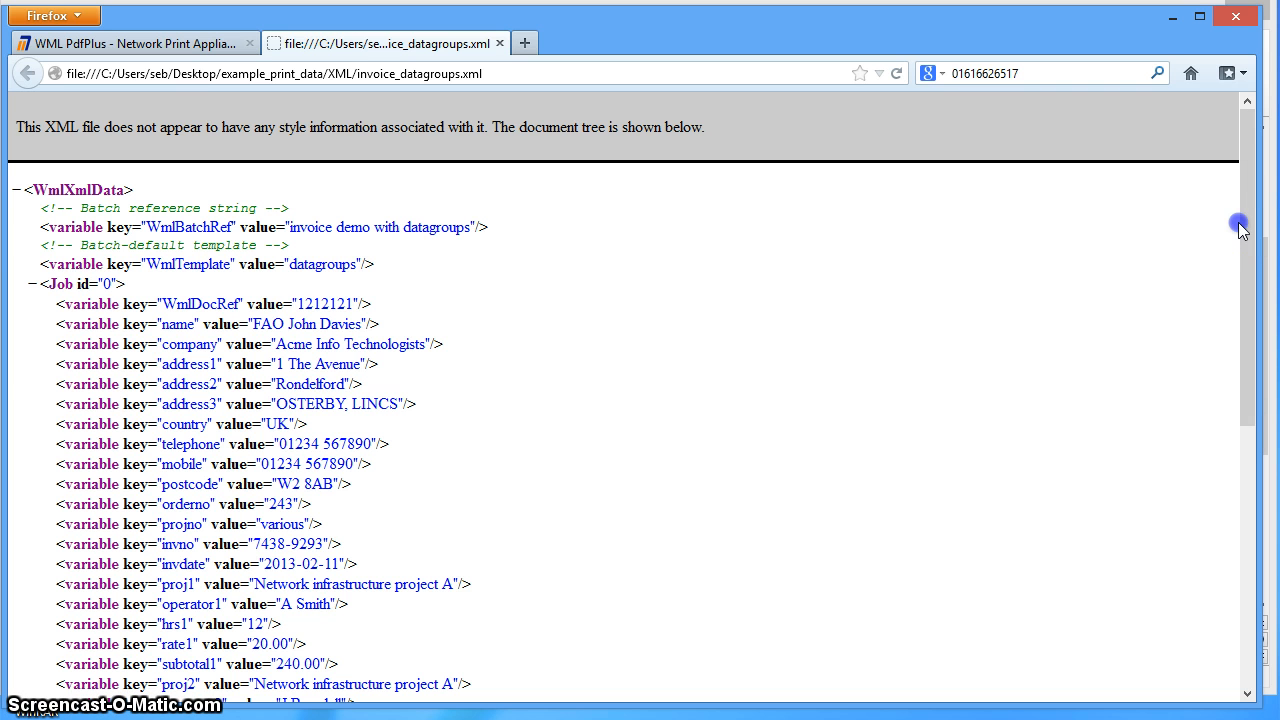
left_click_drag(1245, 255, 1247, 300)
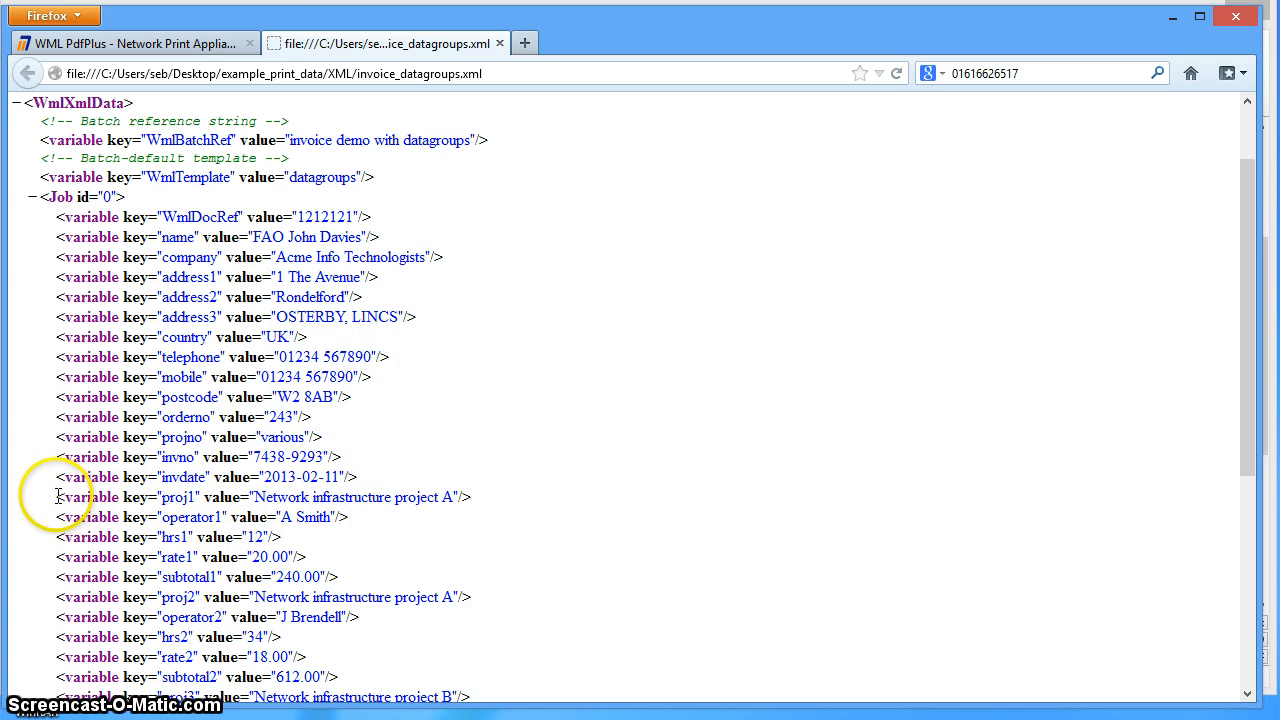
left_click_drag(60, 497, 458, 583)
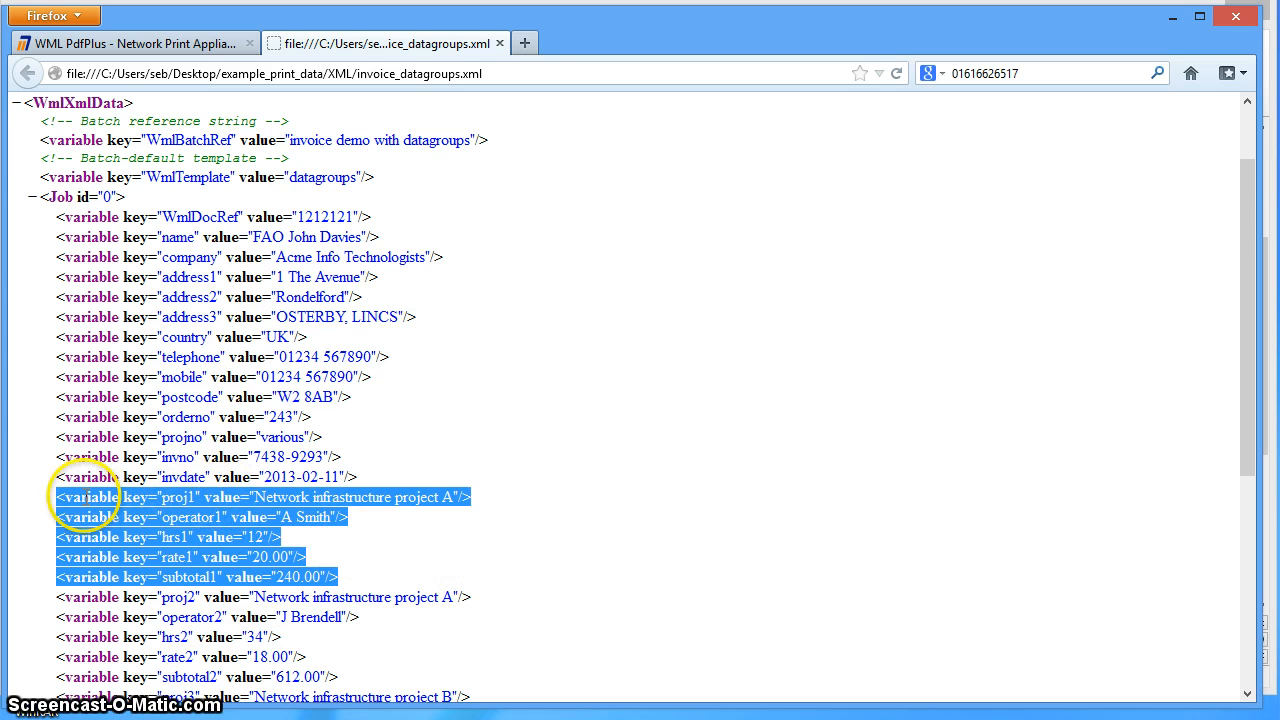
left_click(193, 497)
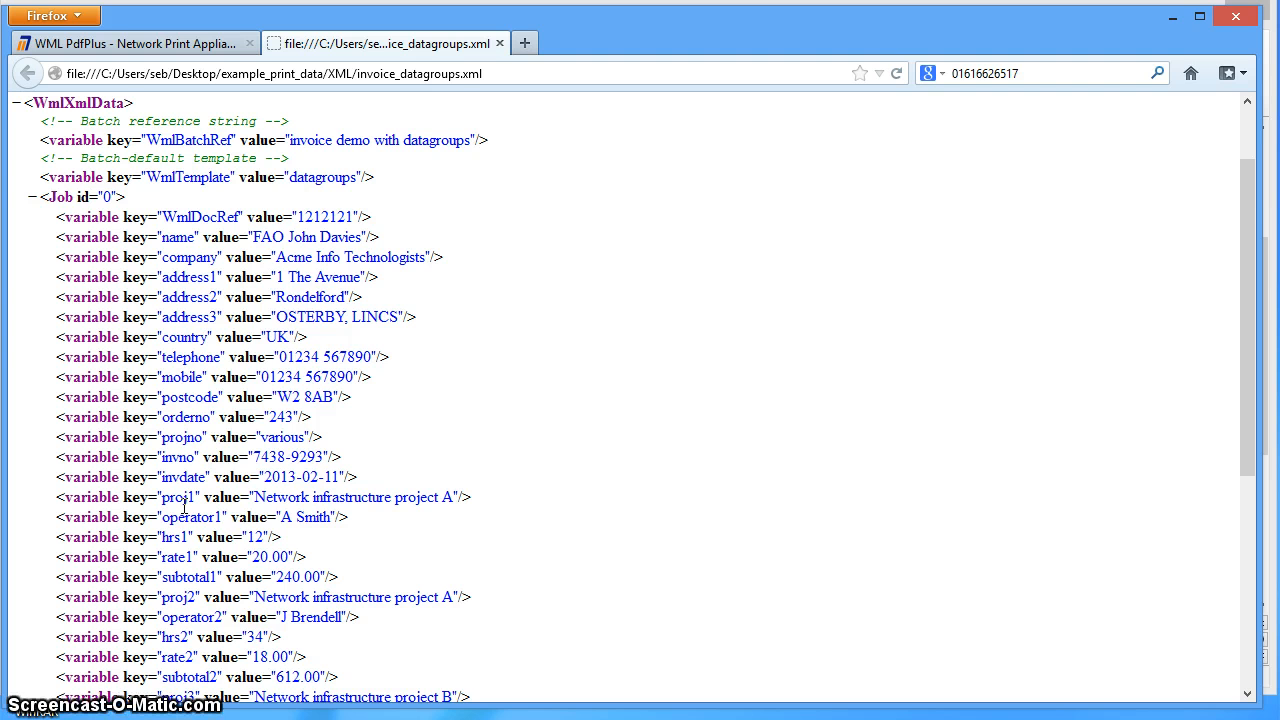
scroll(265, 505, "down", 2)
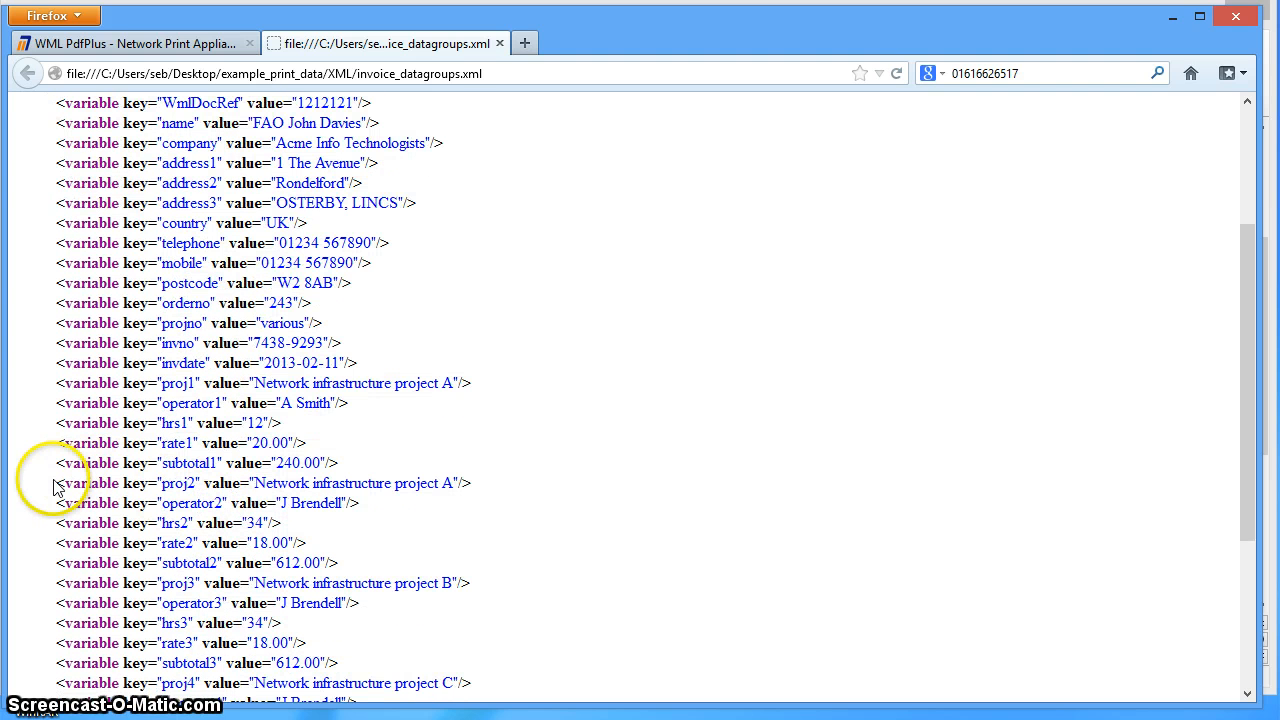
left_click_drag(54, 485, 385, 560)
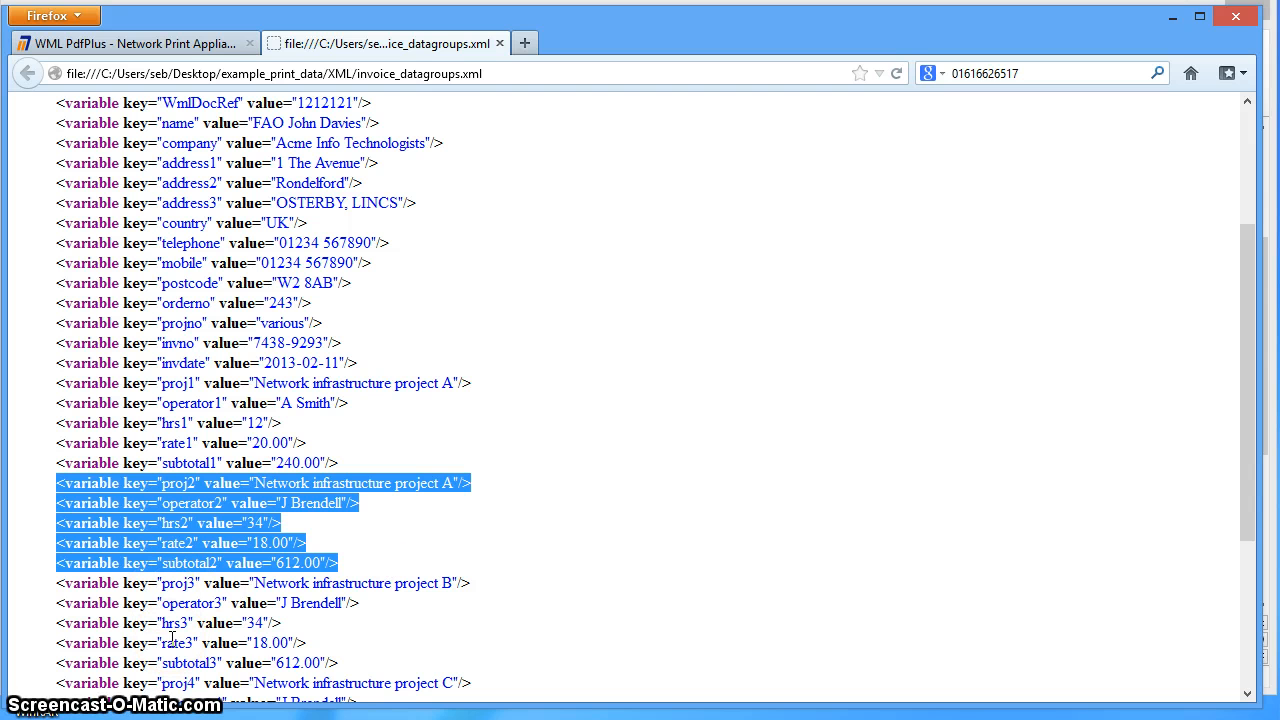
left_click(367, 464)
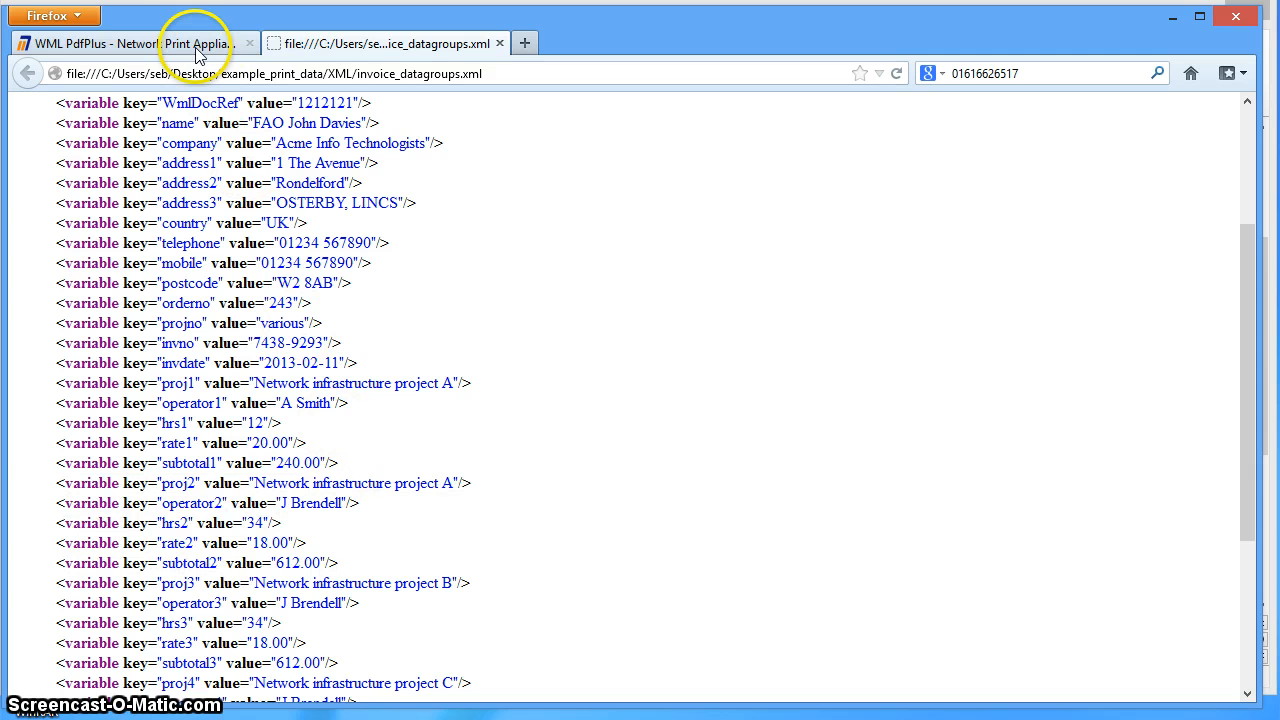
Add a data group named table to the datagroups_1 template and place it on page 1 at about X 60, Y 114 pt.
left_click(197, 45)
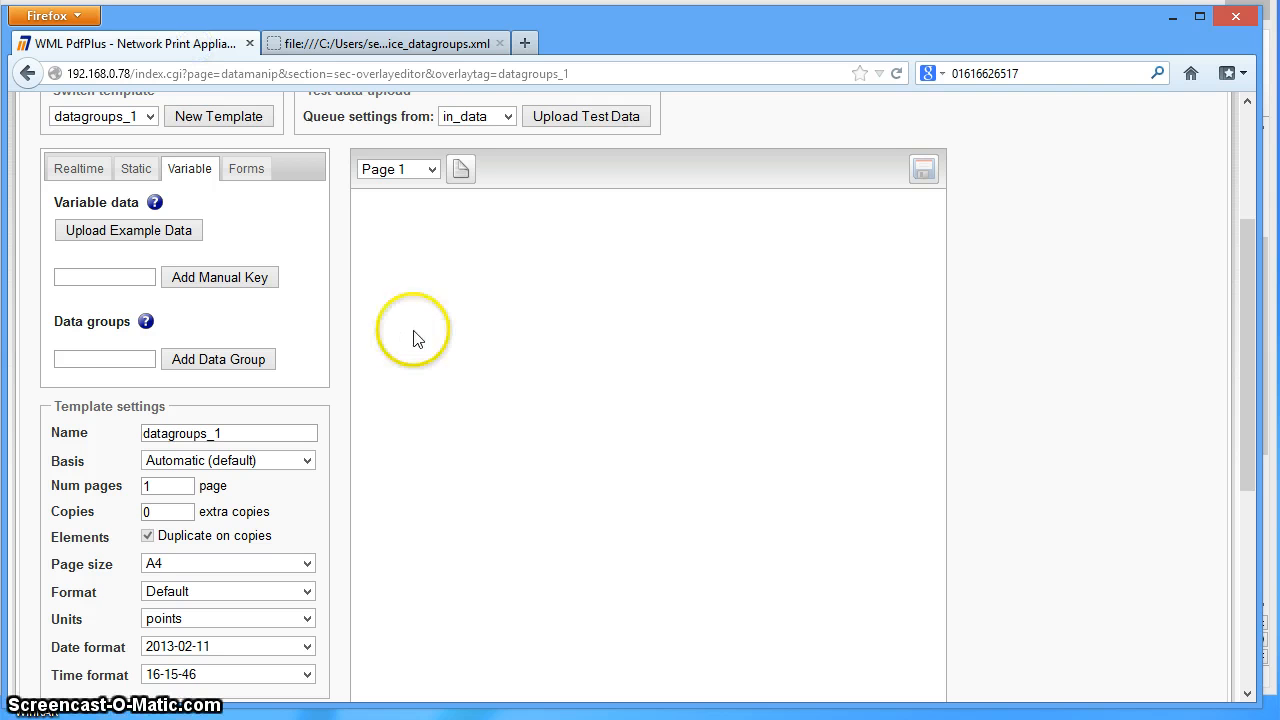
left_click(126, 360)
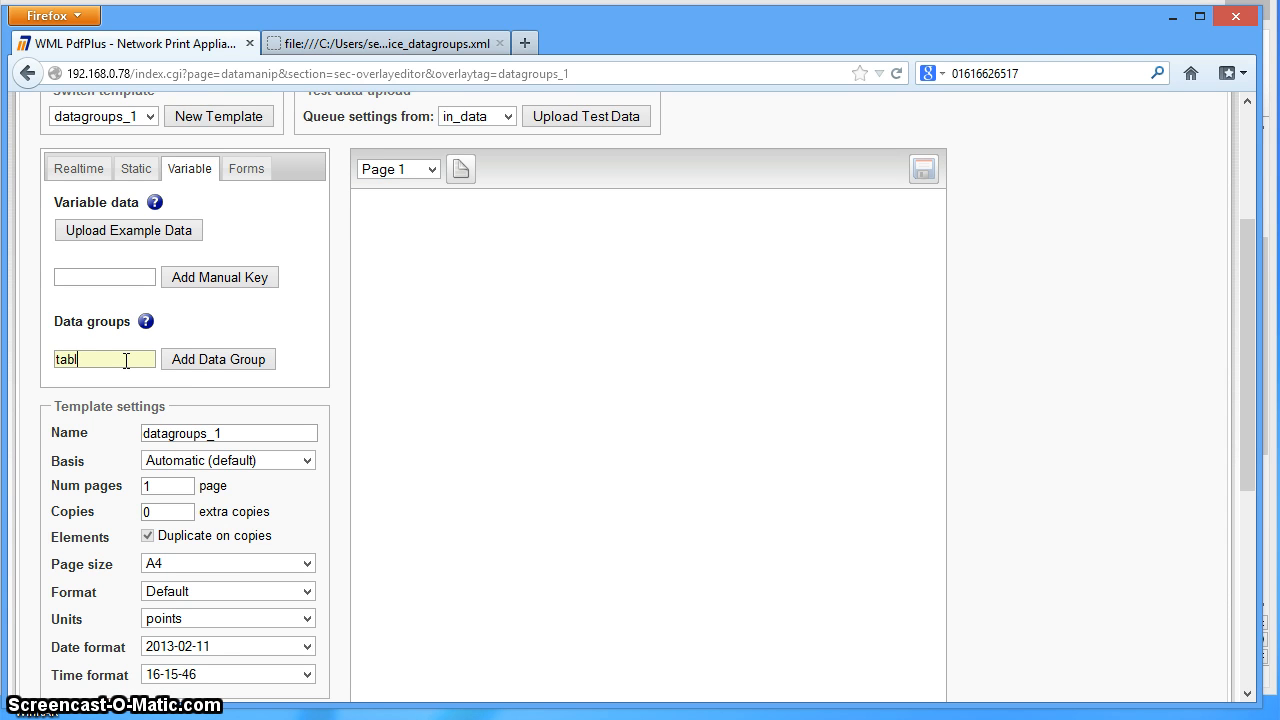
left_click(172, 359)
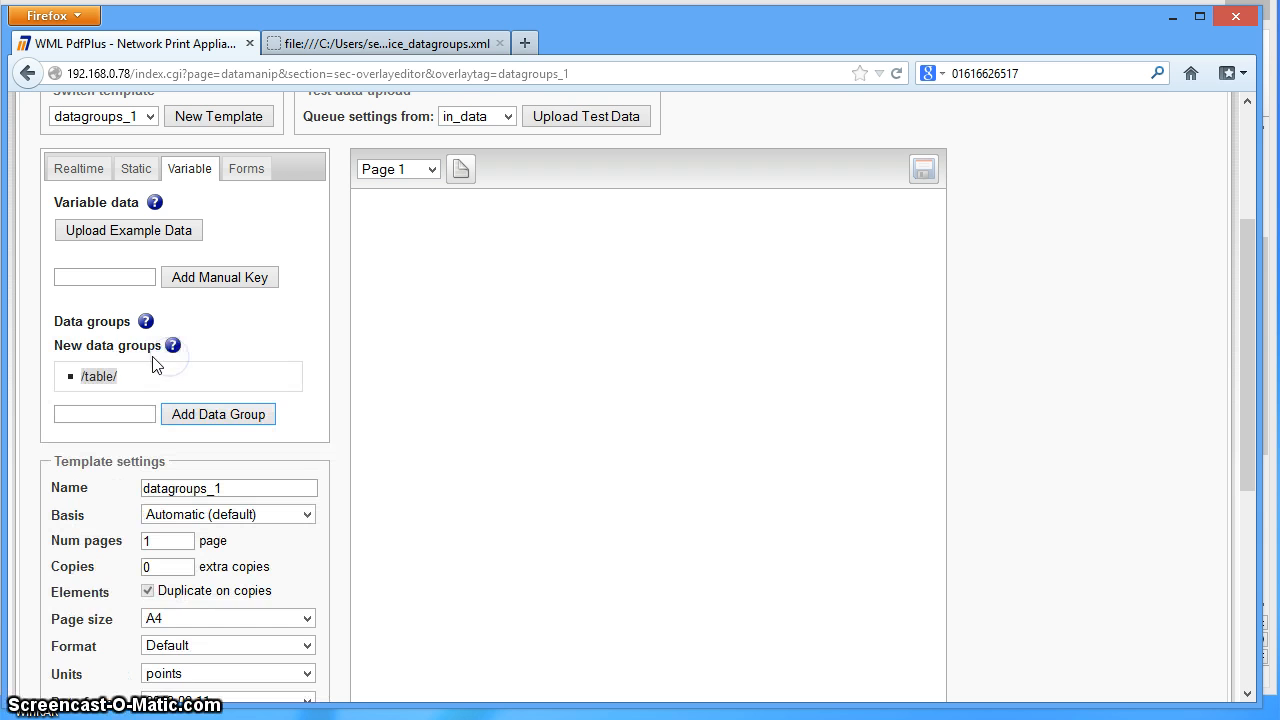
left_click_drag(108, 372, 411, 304)
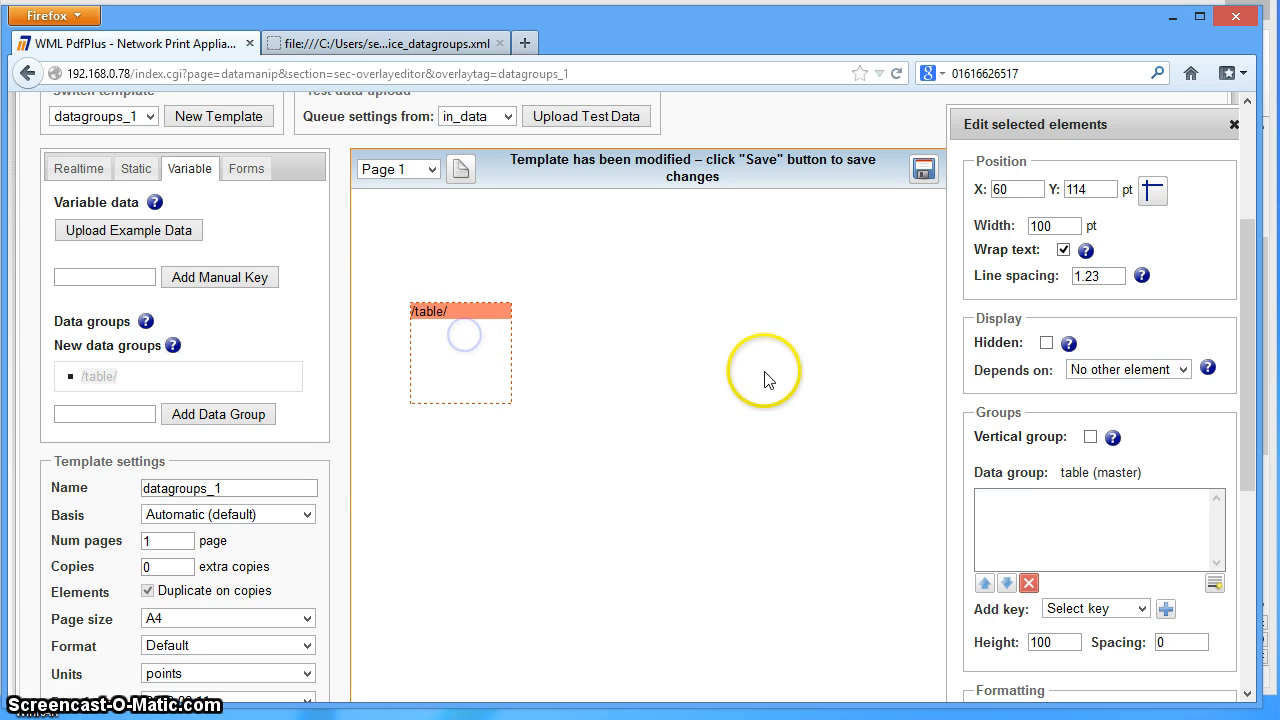
Set the table data group's width to 450 pt and its height to 300.
left_click_drag(1058, 226, 1005, 223)
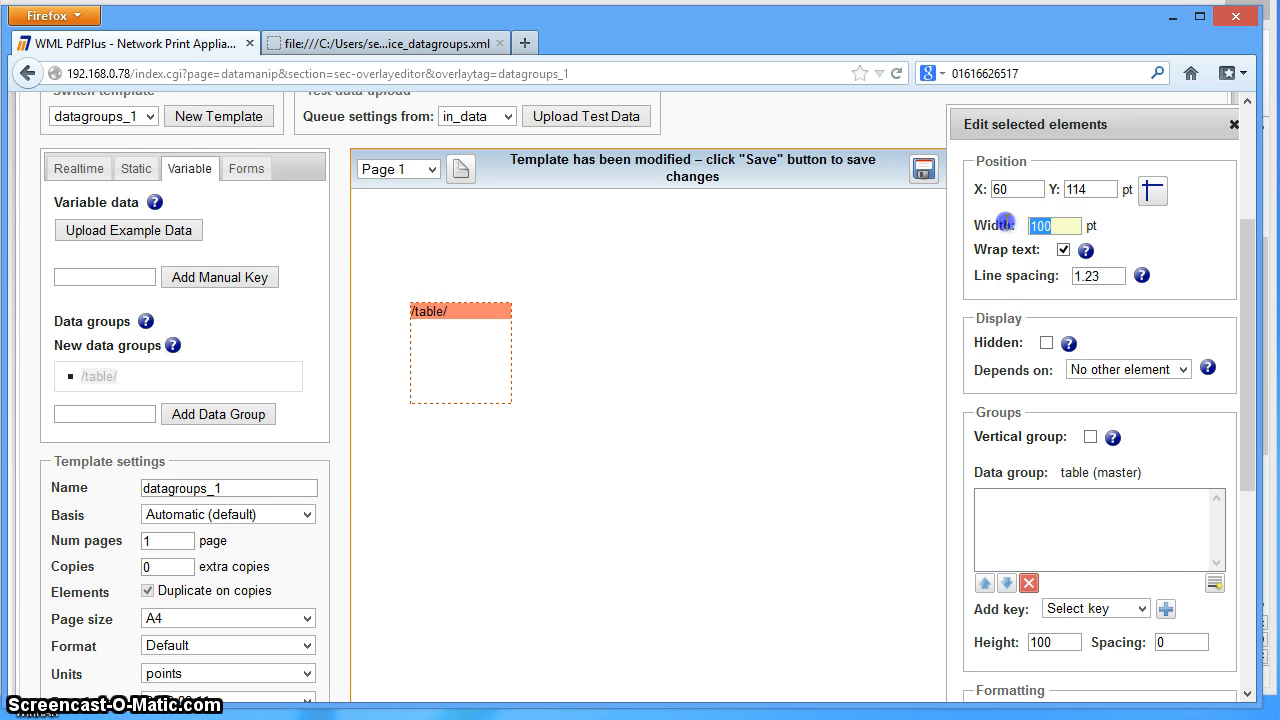
type("450")
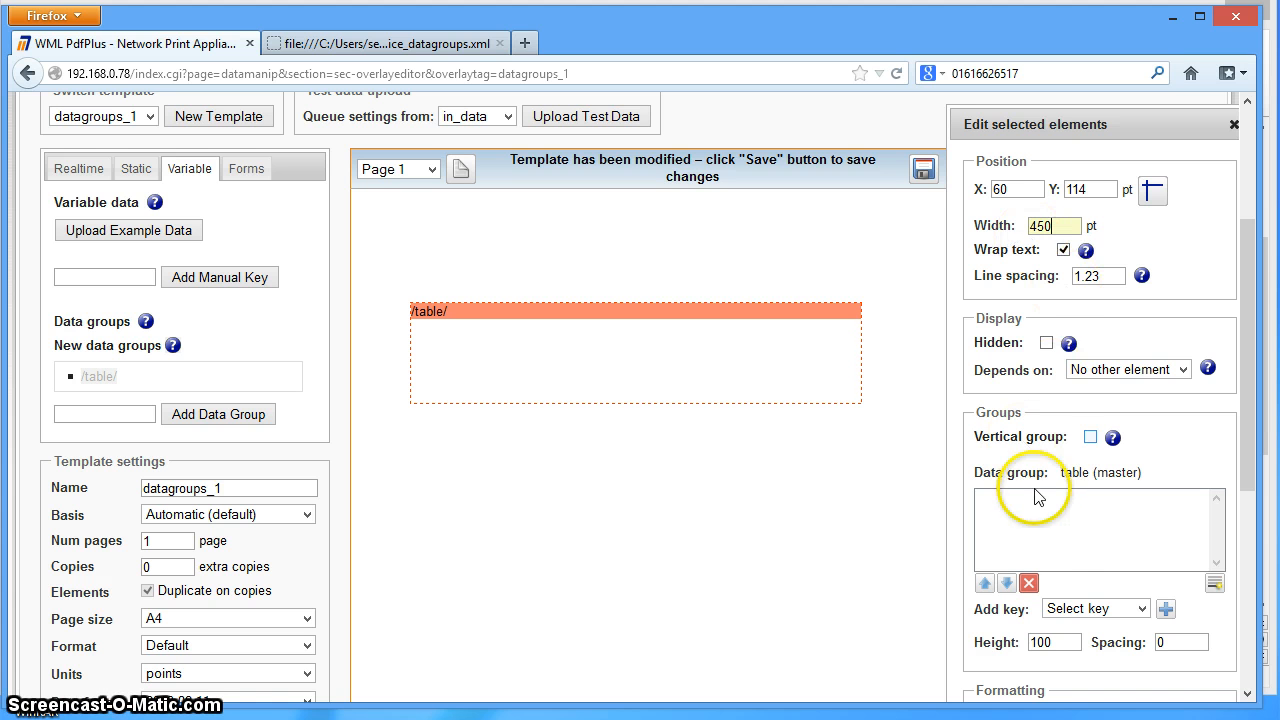
left_click(1058, 640)
type("3")
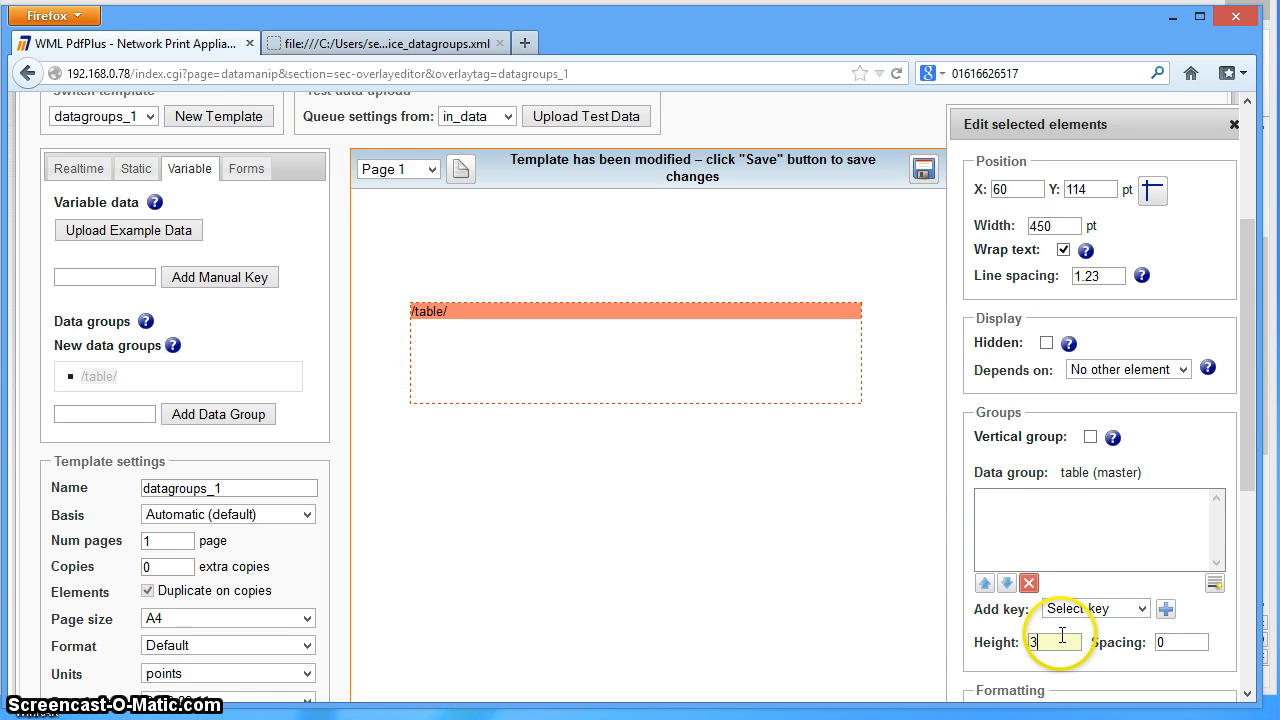
type("00")
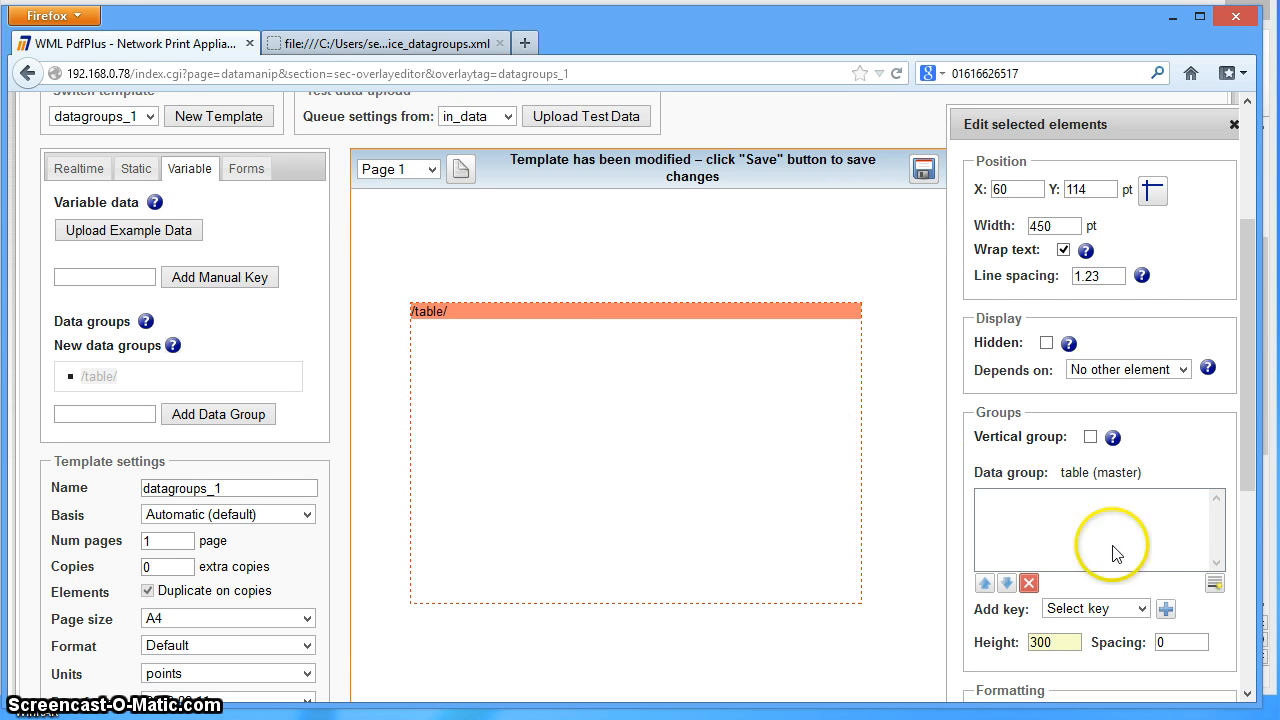
Start a new data row for the table group and enter proj1 as the key text of its first entry.
left_click(1031, 508)
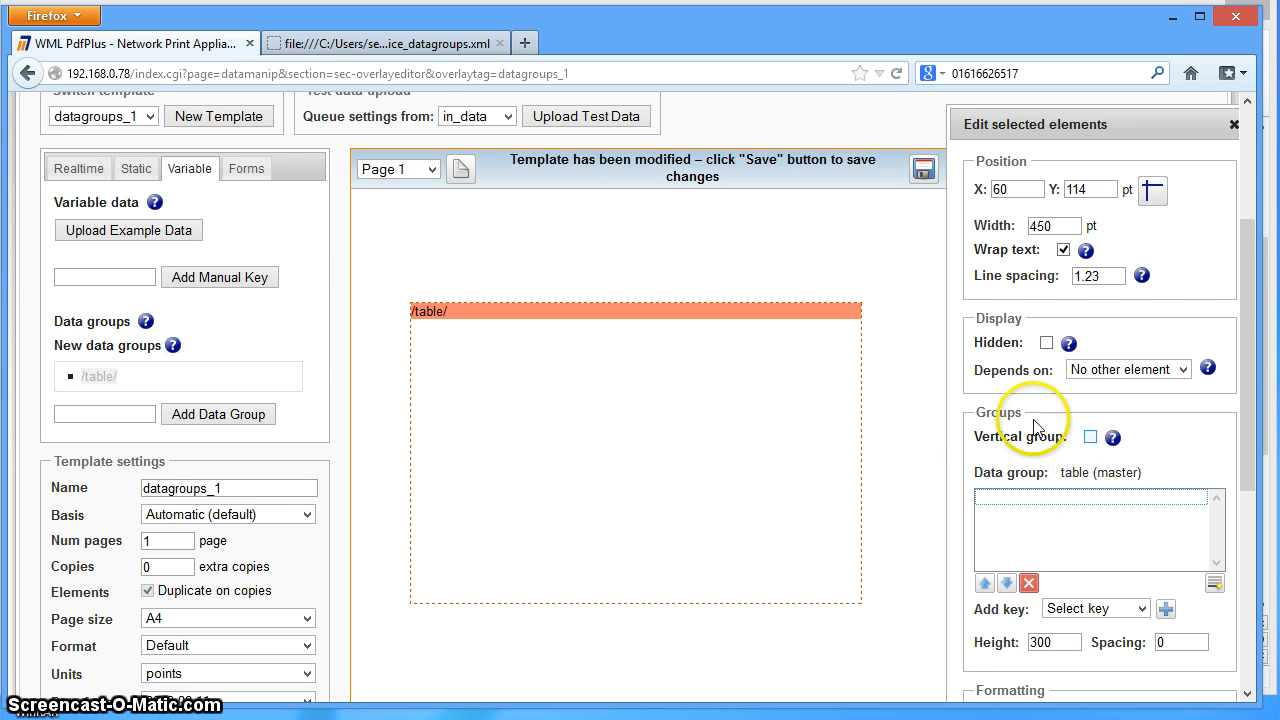
left_click(1214, 585)
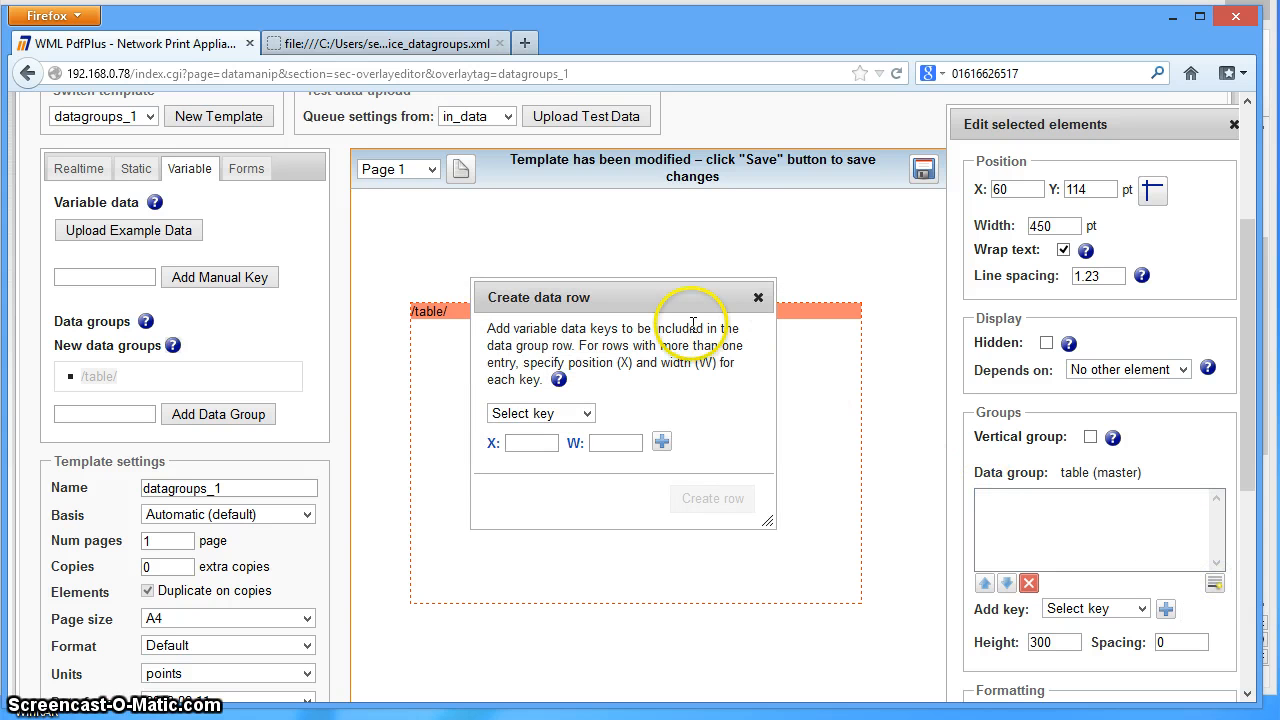
left_click_drag(679, 299, 859, 411)
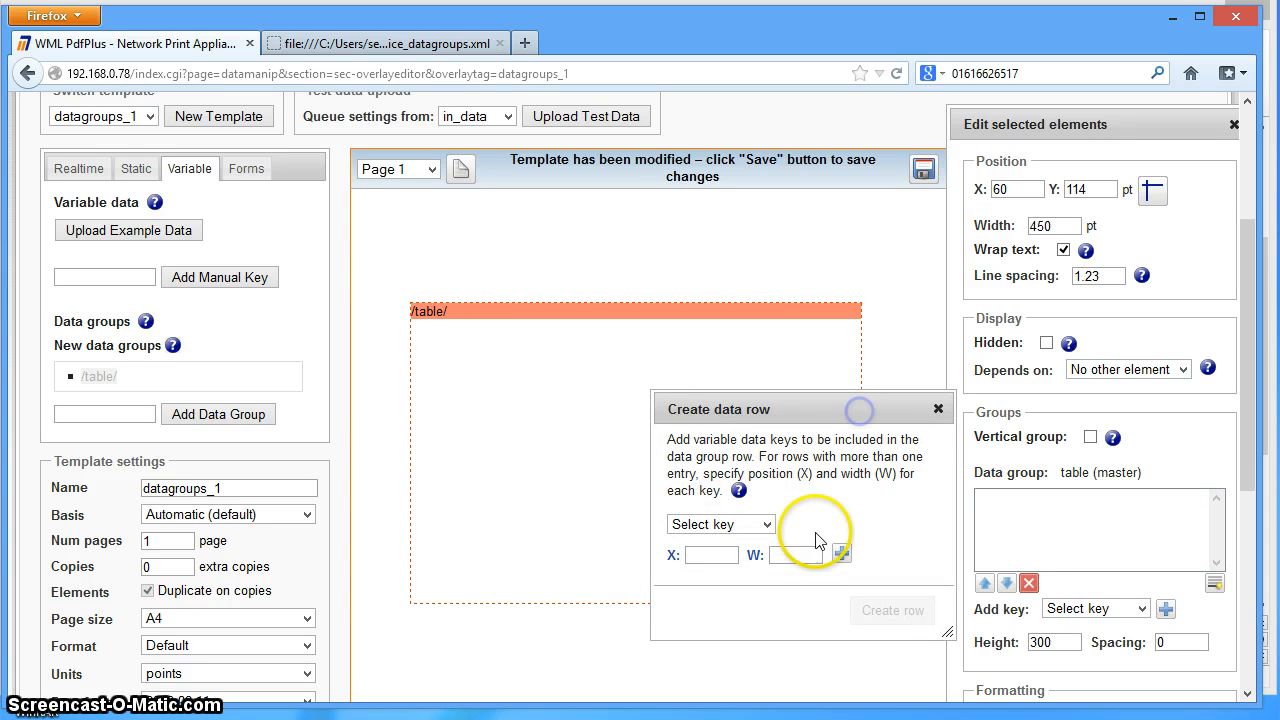
left_click(767, 526)
left_click(763, 557)
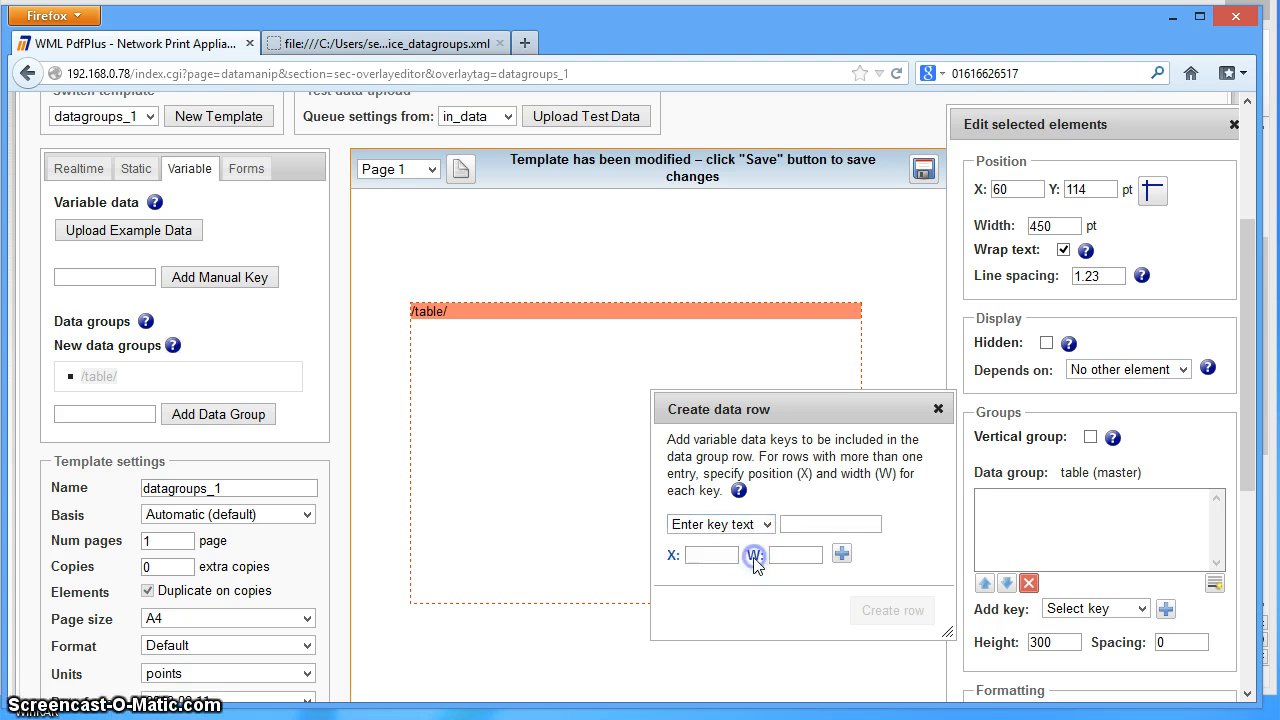
left_click(806, 525)
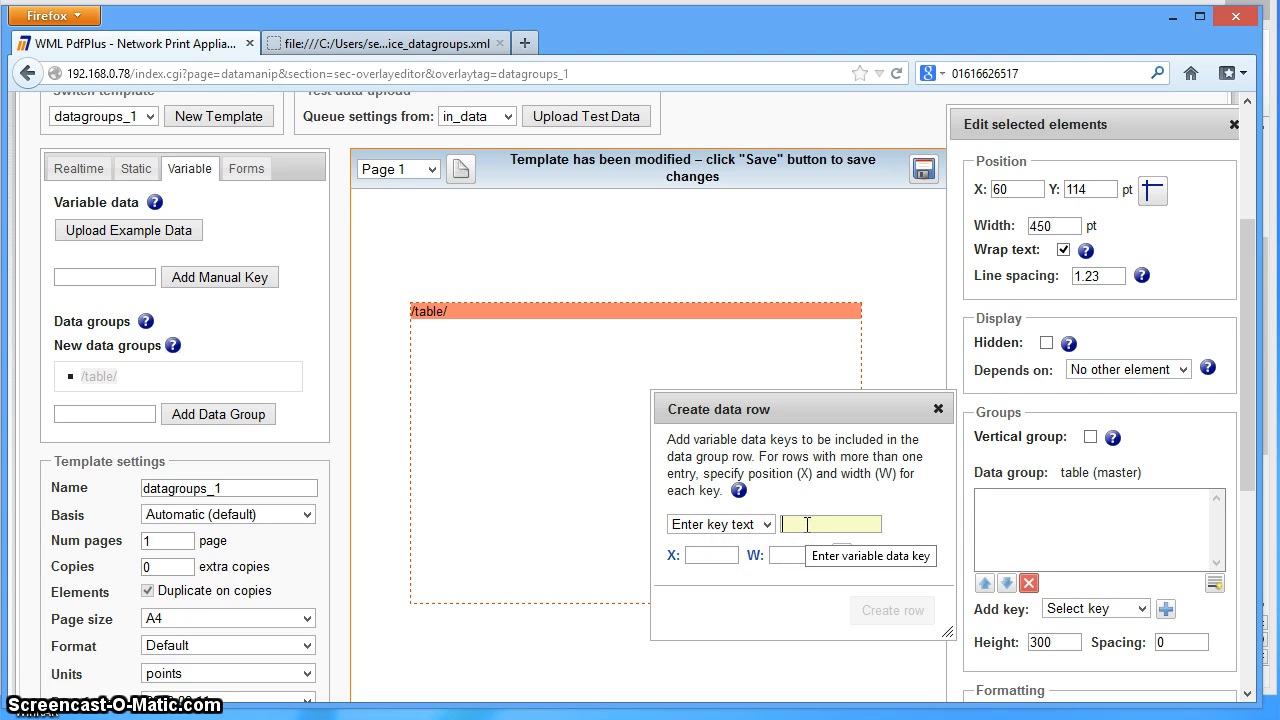
type("pro")
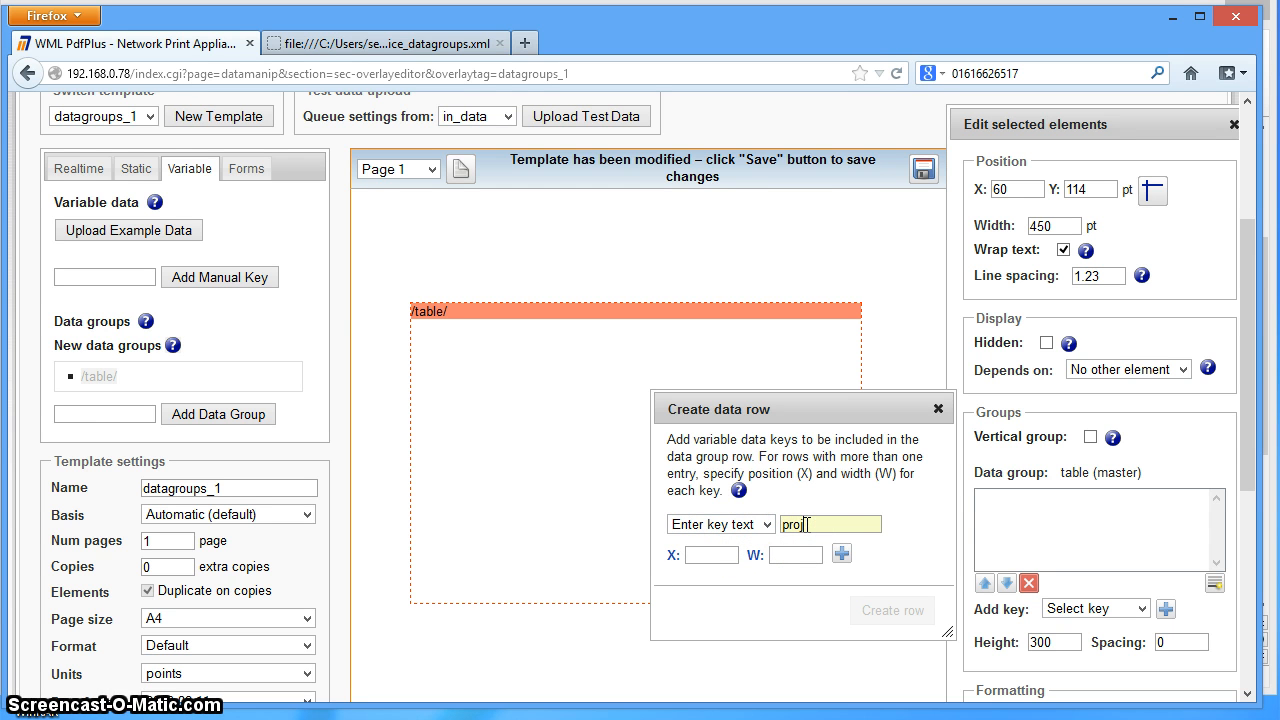
type("j1")
Give the proj1 key X position 0 and width 150, and add it to the data row.
left_click(713, 552)
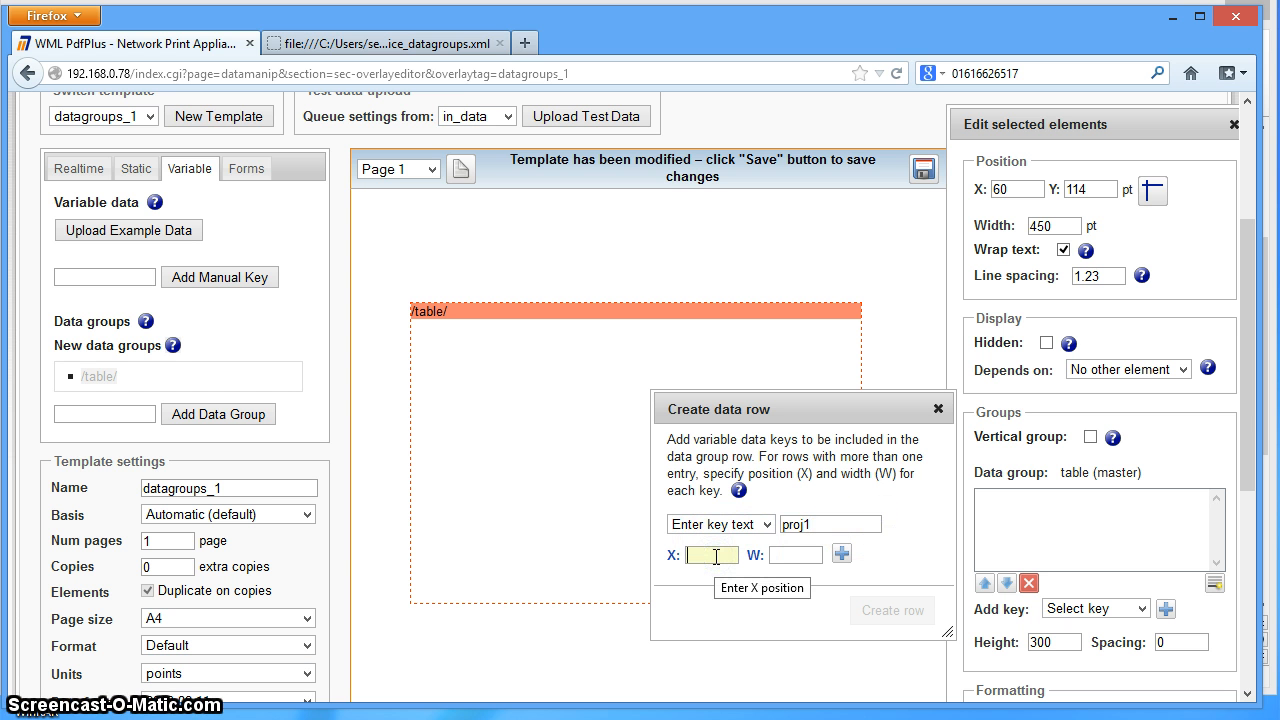
type("0")
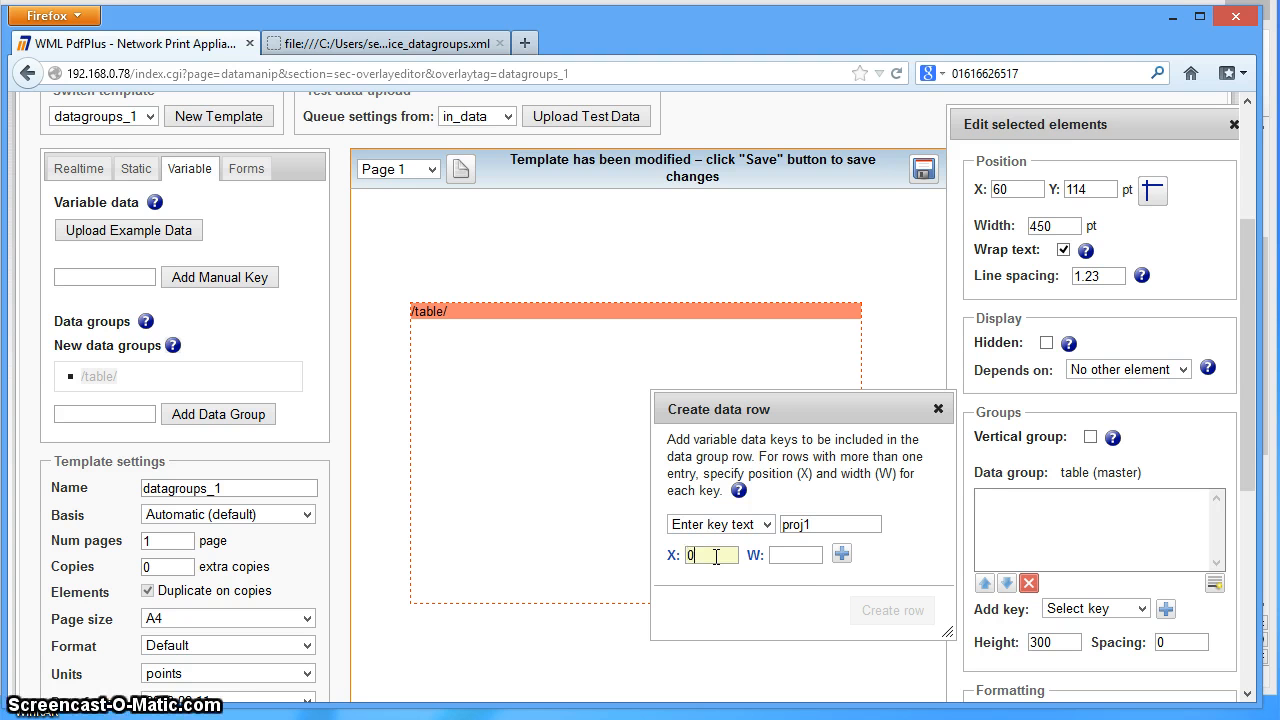
left_click(779, 558)
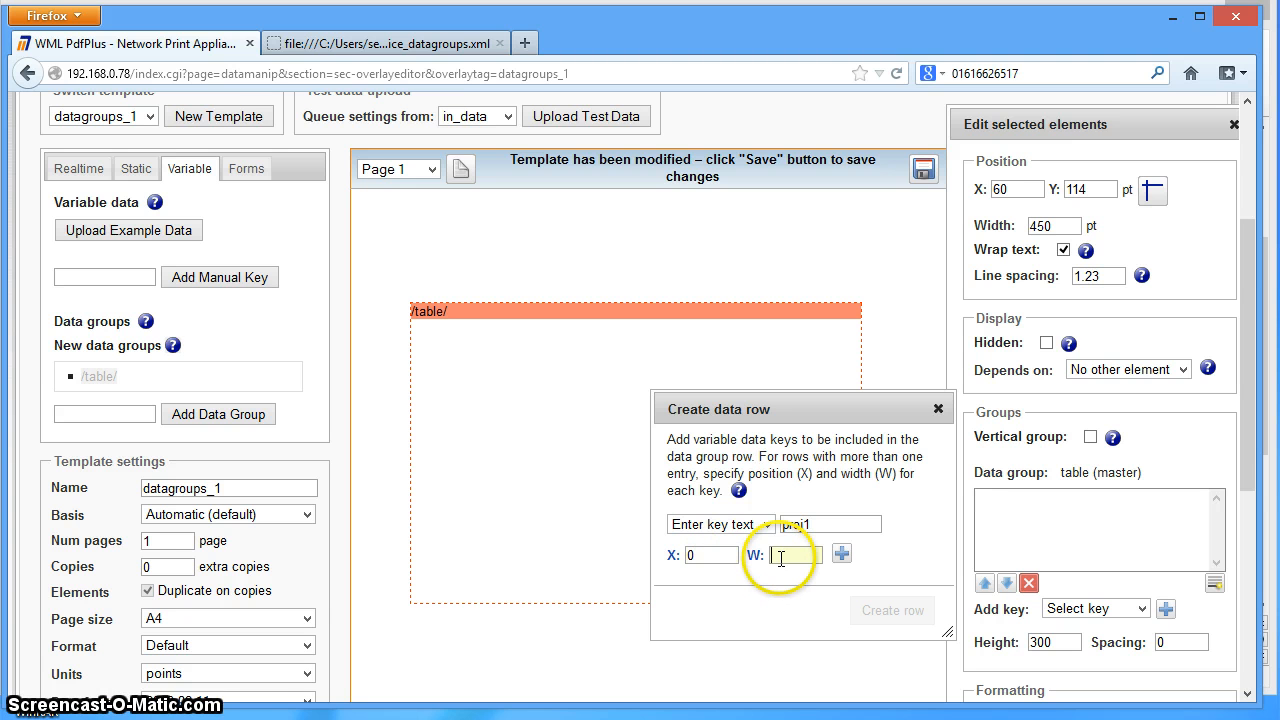
type("150")
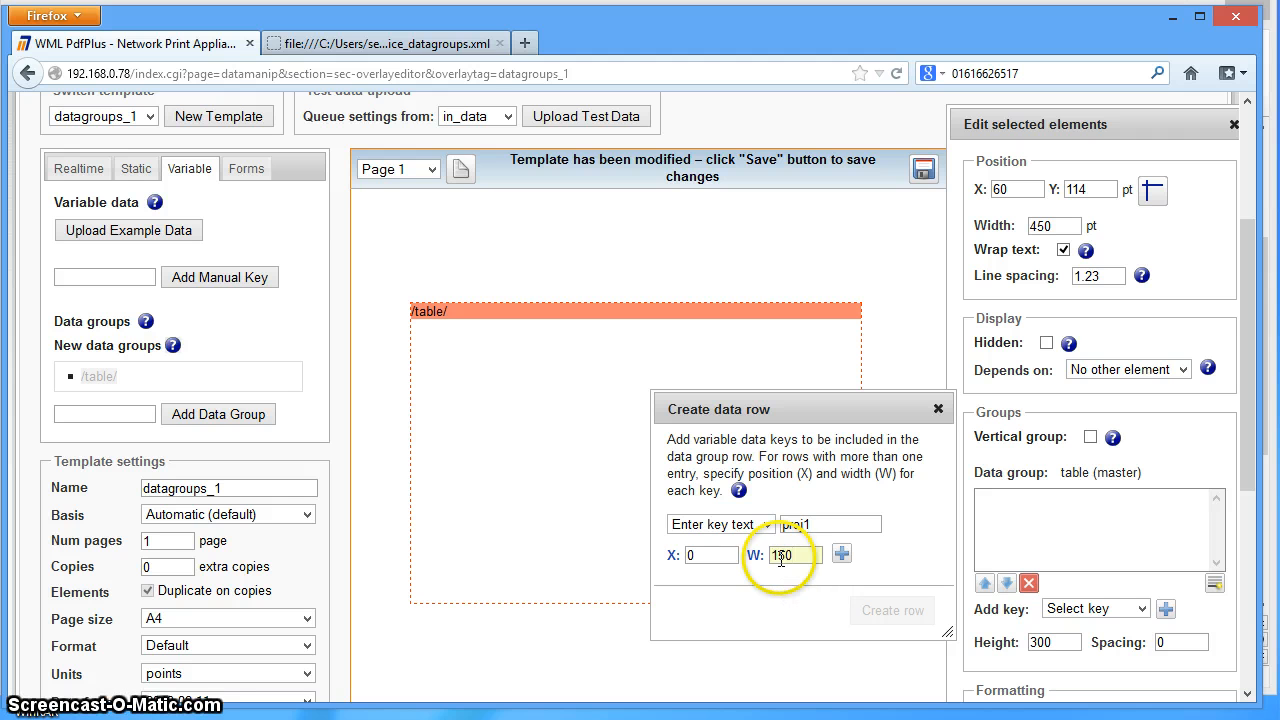
left_click(803, 554)
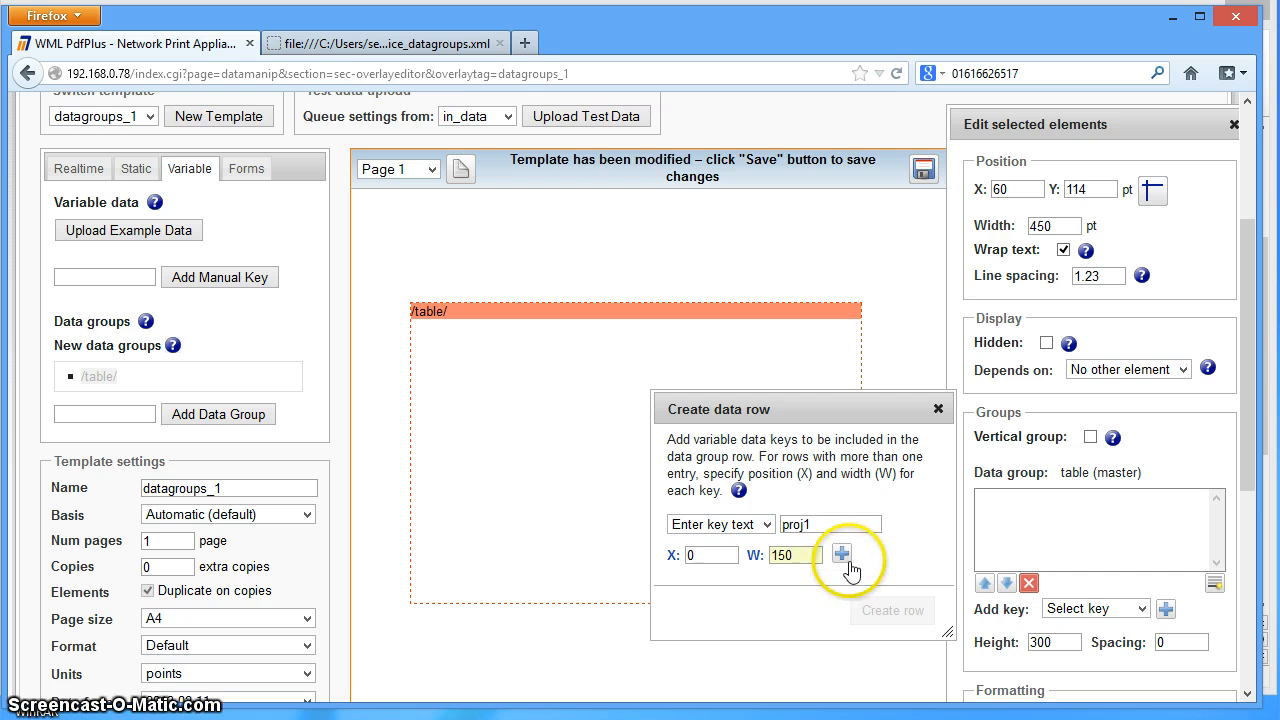
left_click(841, 553)
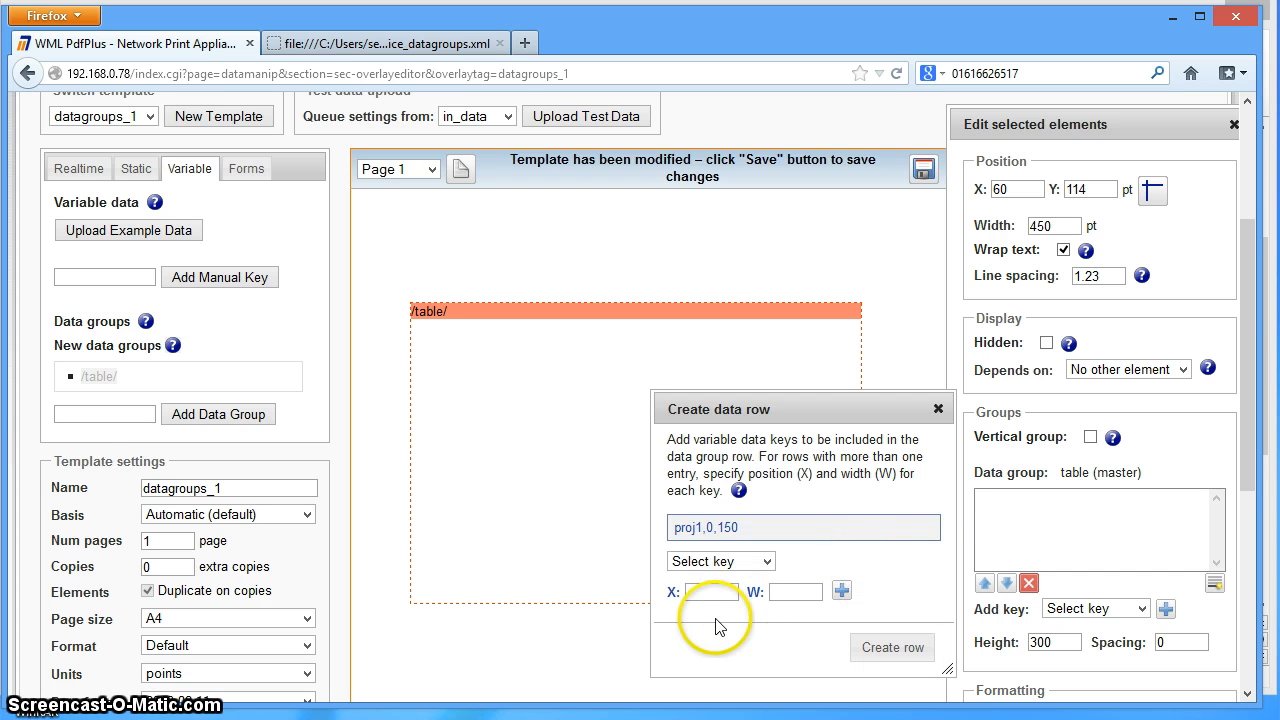
Enter operator1 as the key text of the data row's second entry.
left_click(706, 563)
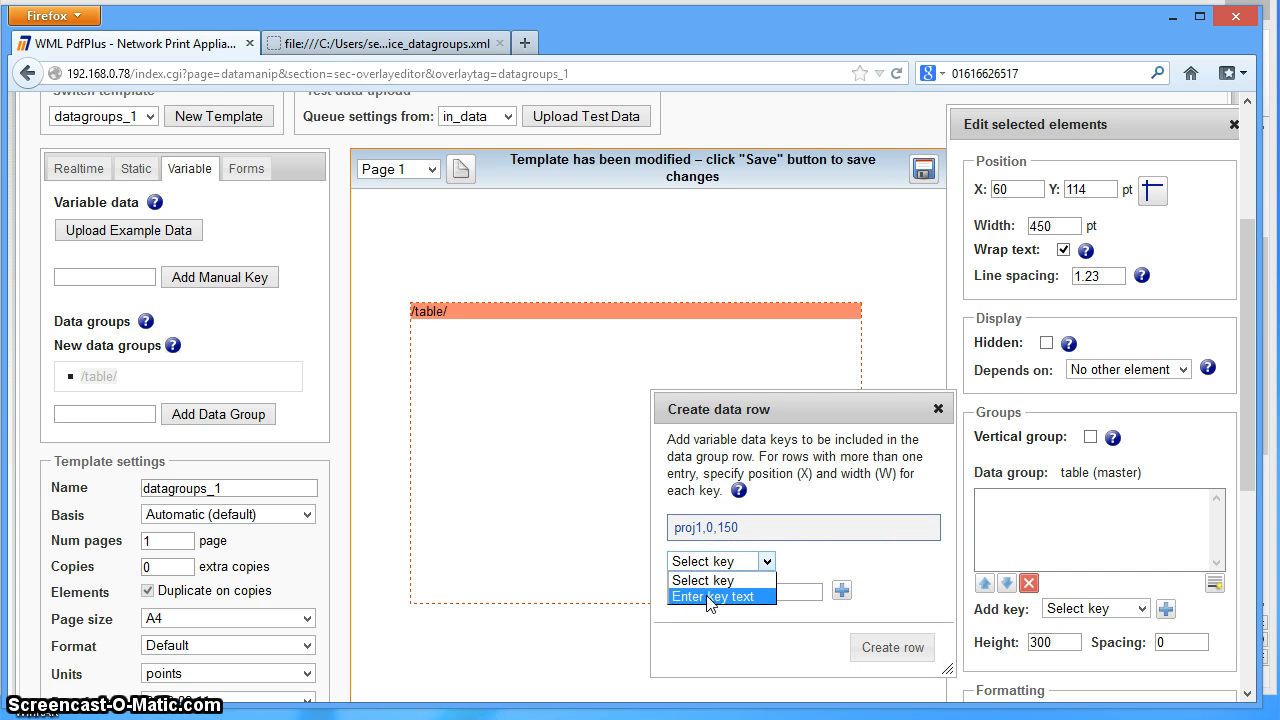
left_click(708, 595)
left_click(803, 562)
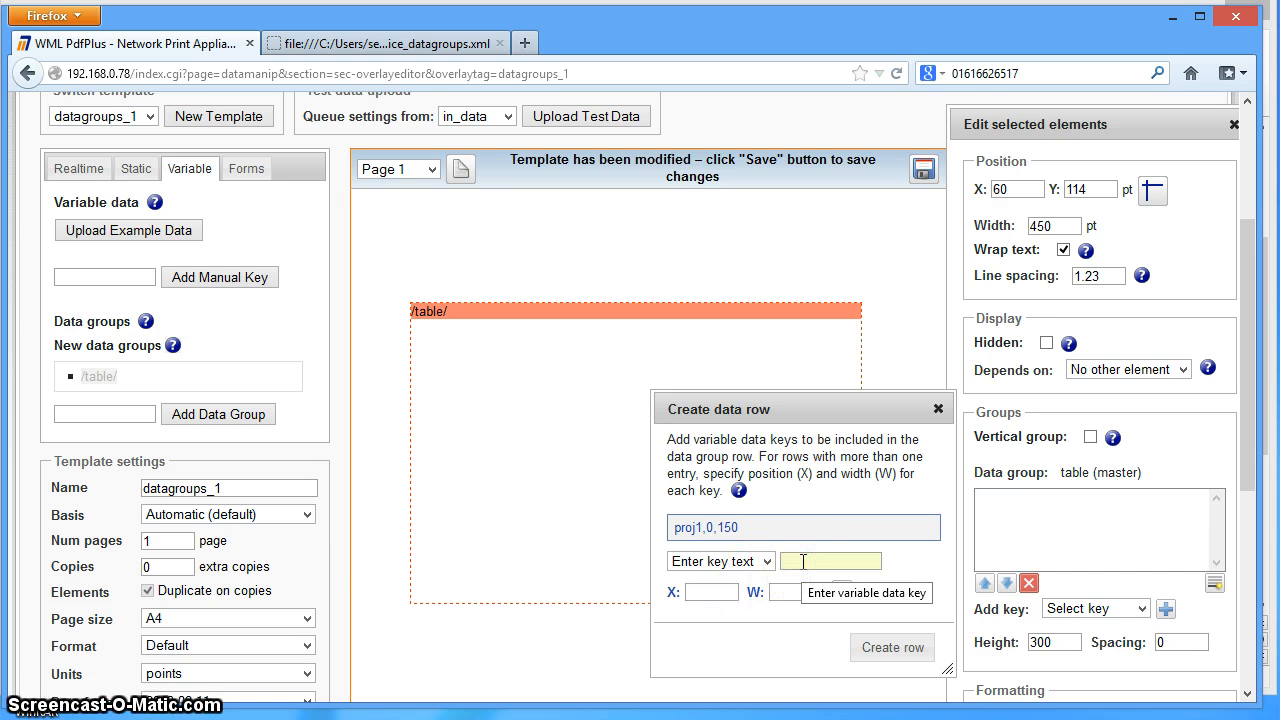
key("Tab")
type("1")
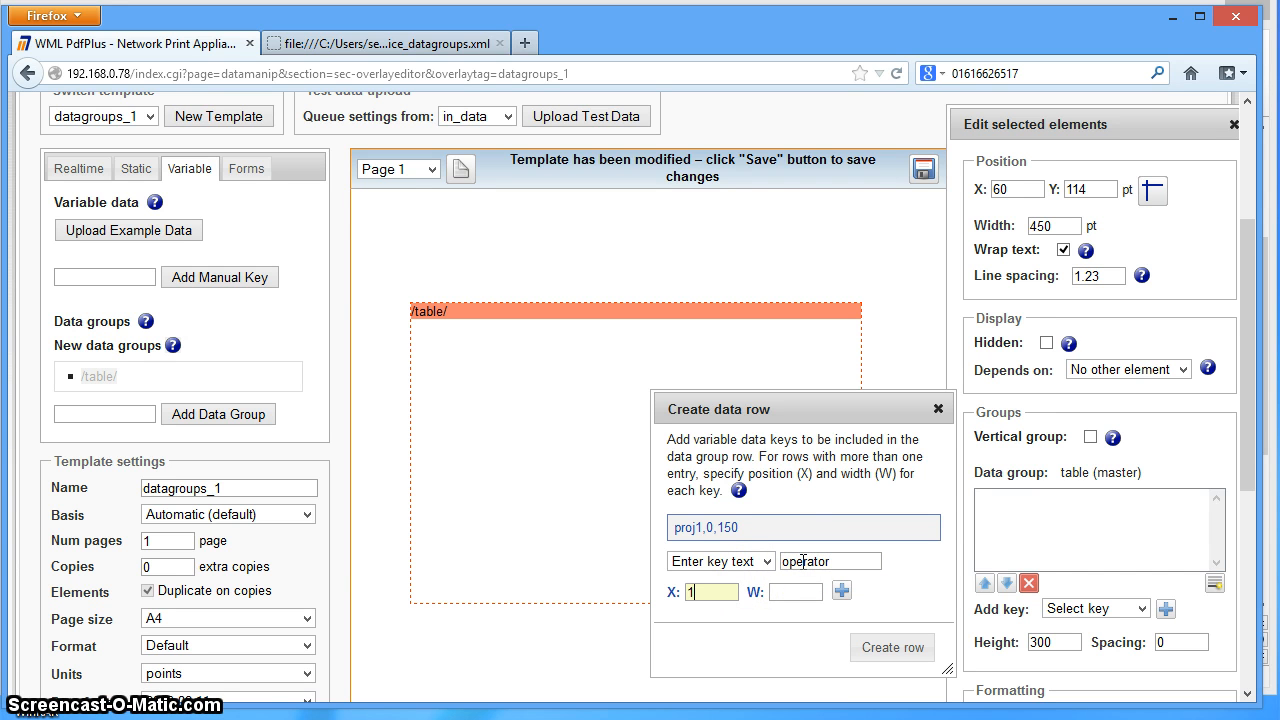
left_click(803, 562)
left_click(847, 563)
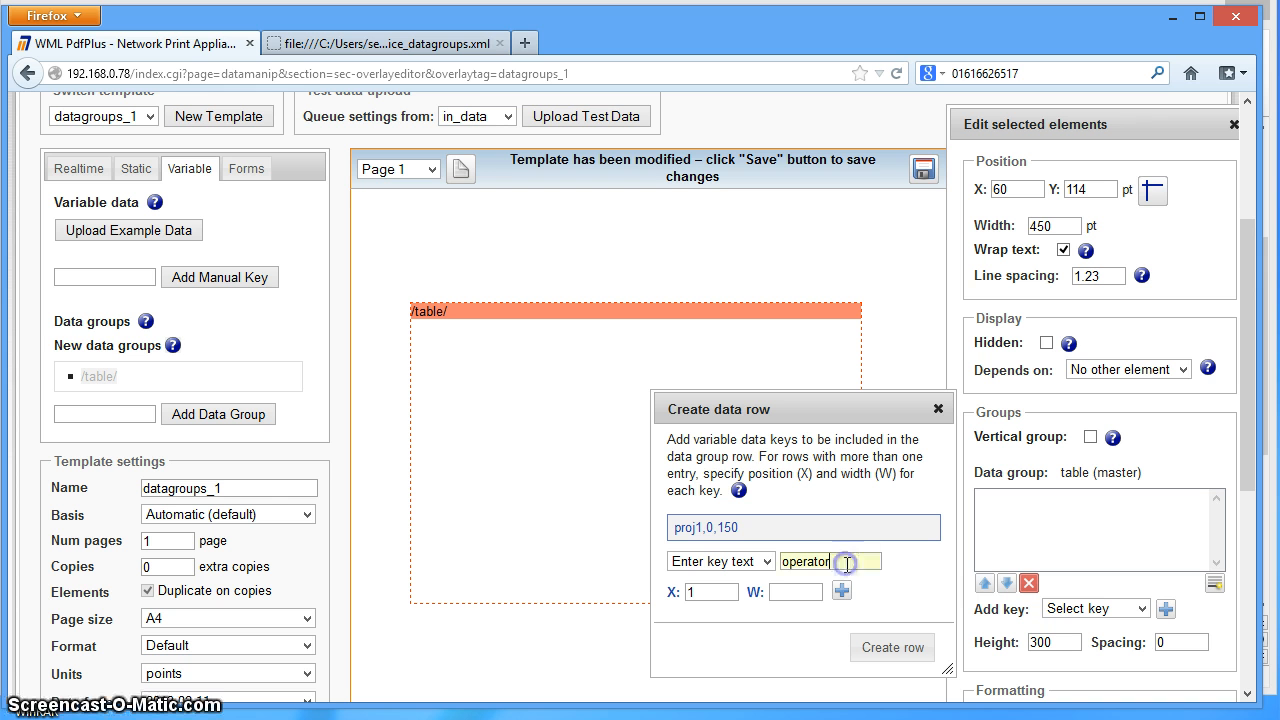
type("1")
Give the operator1 key X position 160 and width 150, add it to the row, and create the row.
left_click(712, 593)
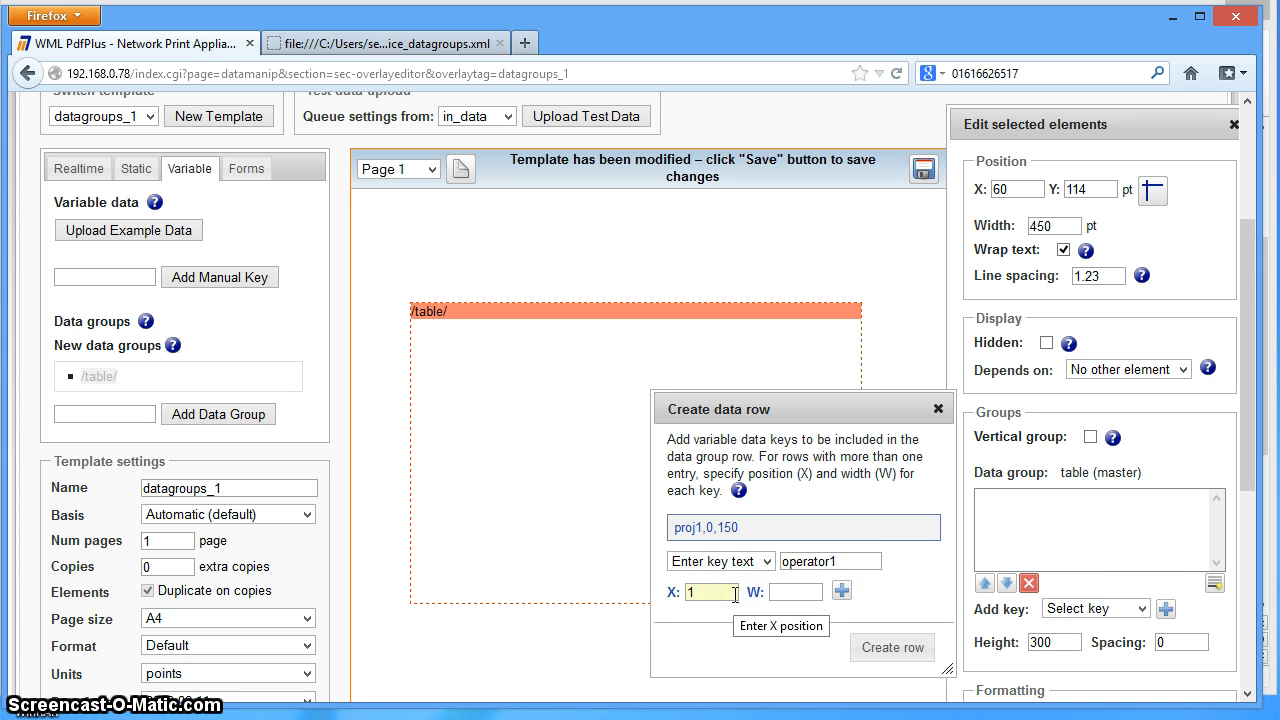
key("BackSpace")
left_click(787, 591)
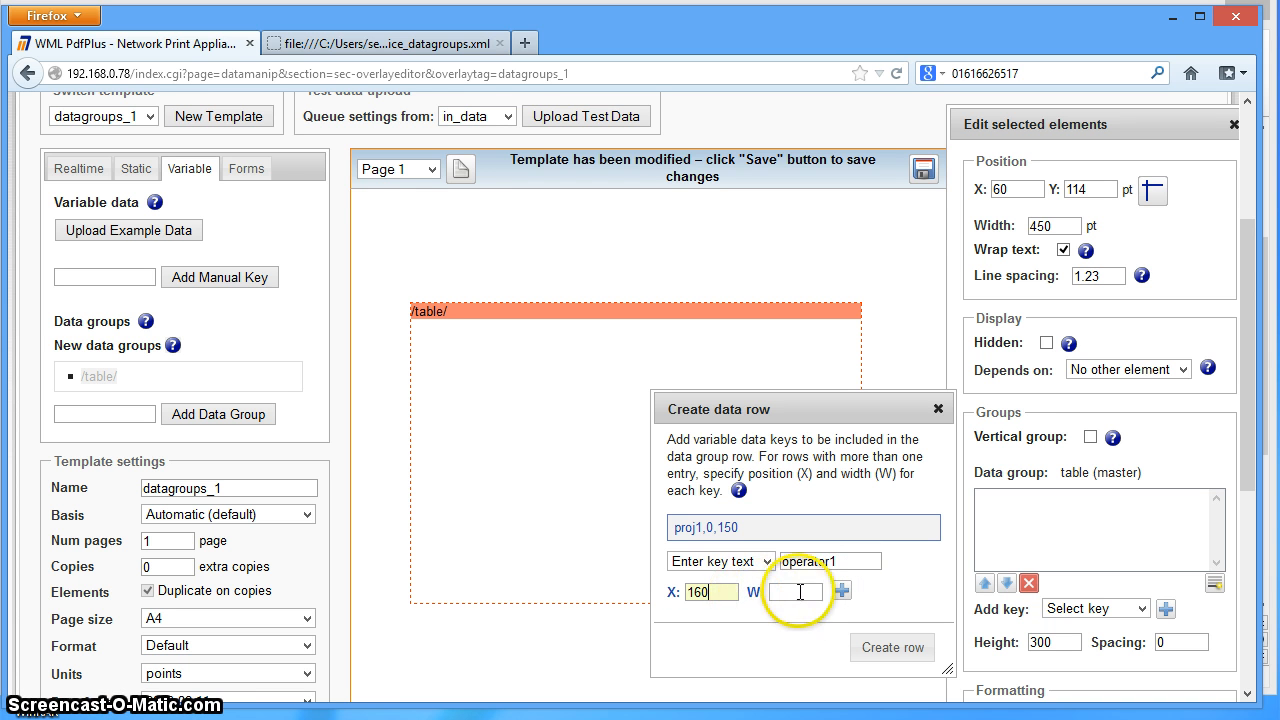
type("150")
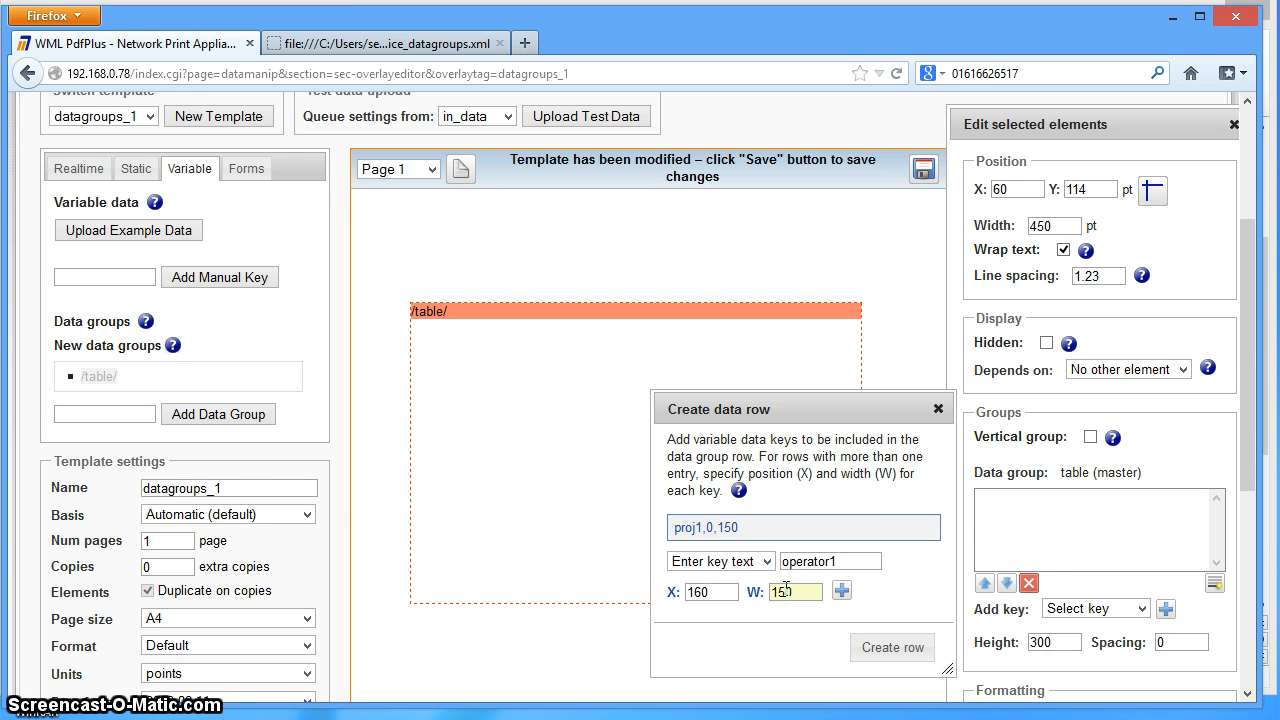
left_click(841, 591)
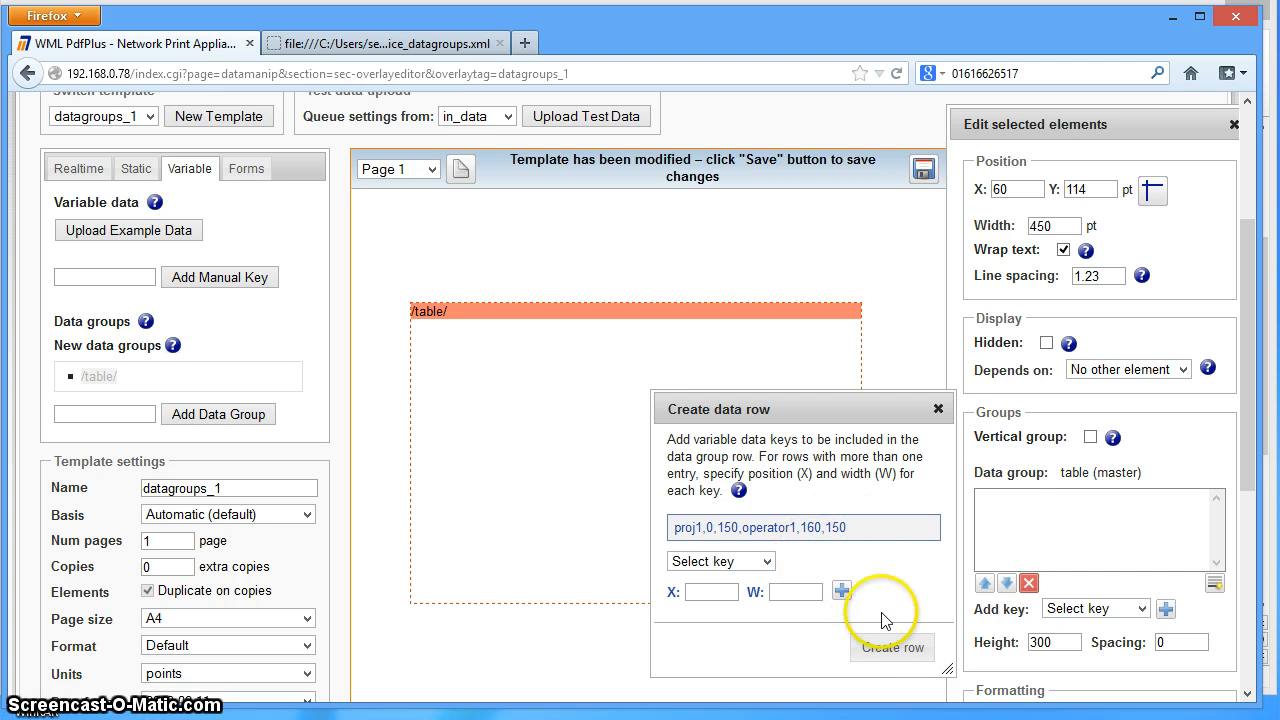
left_click(876, 650)
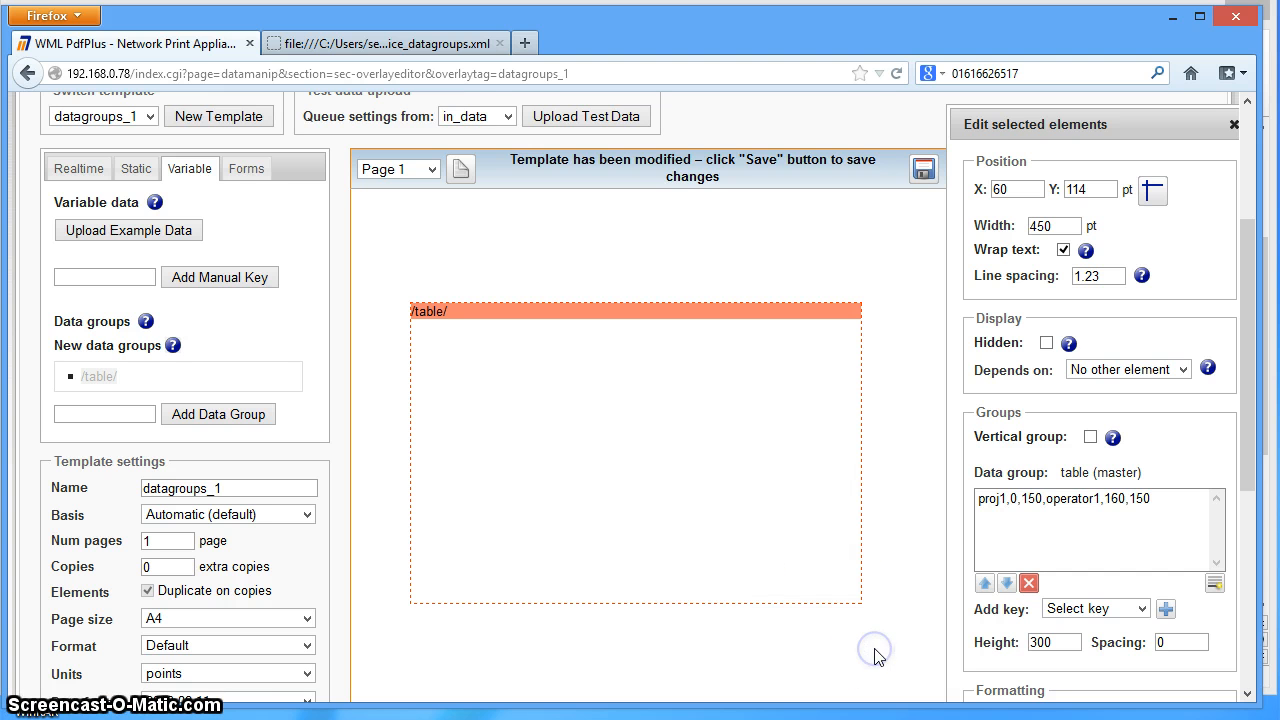
Start a second data row for the table group and add the key proj2 at X position 0 with width 150.
left_click(1045, 500)
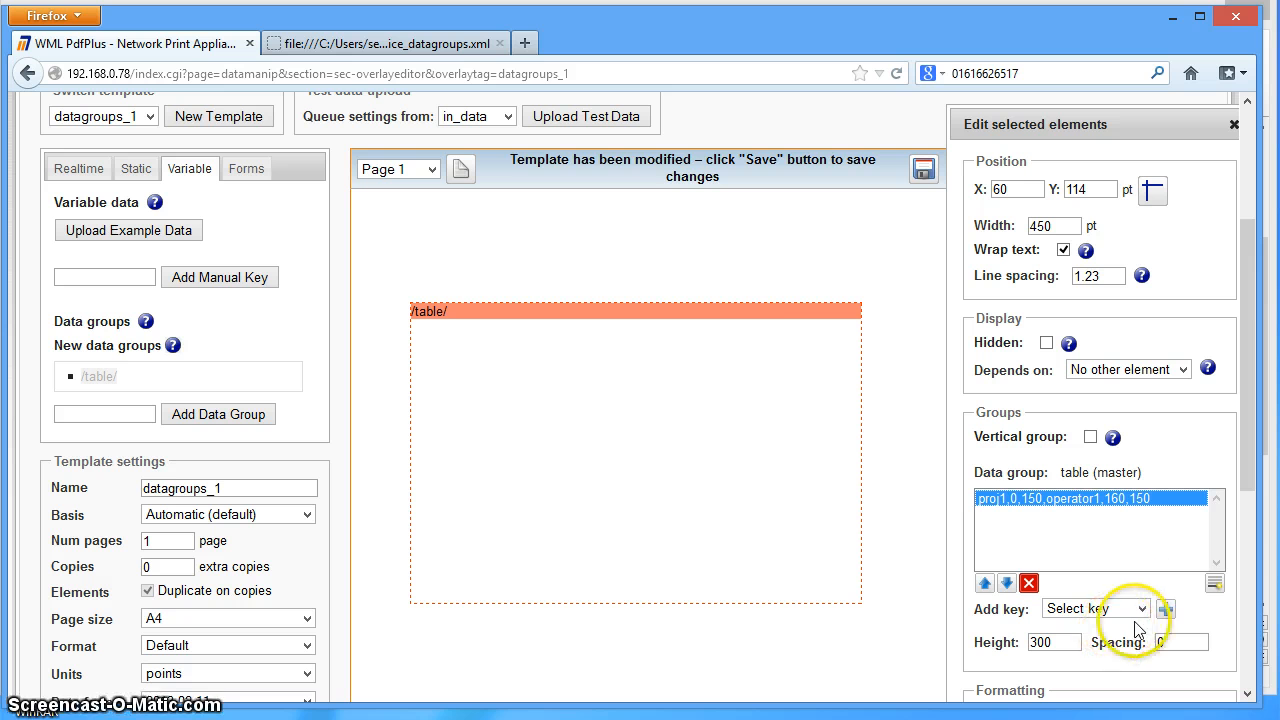
left_click(1214, 583)
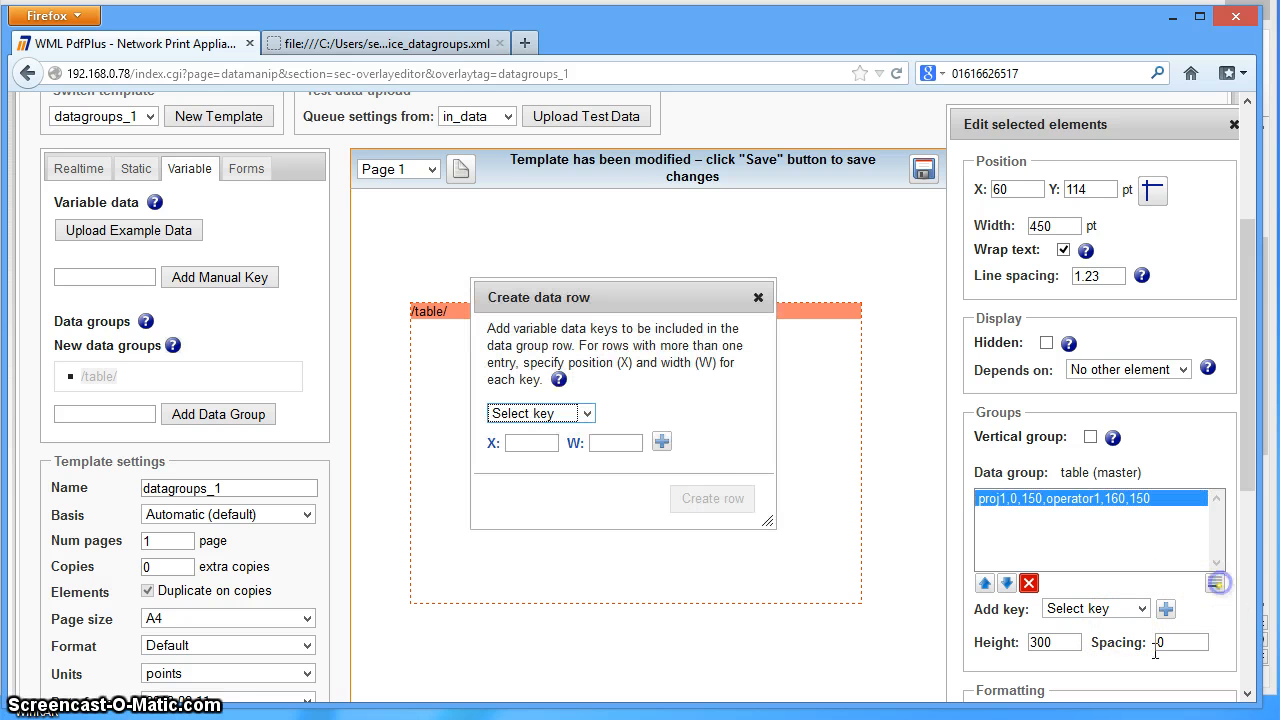
left_click(588, 415)
left_click(563, 447)
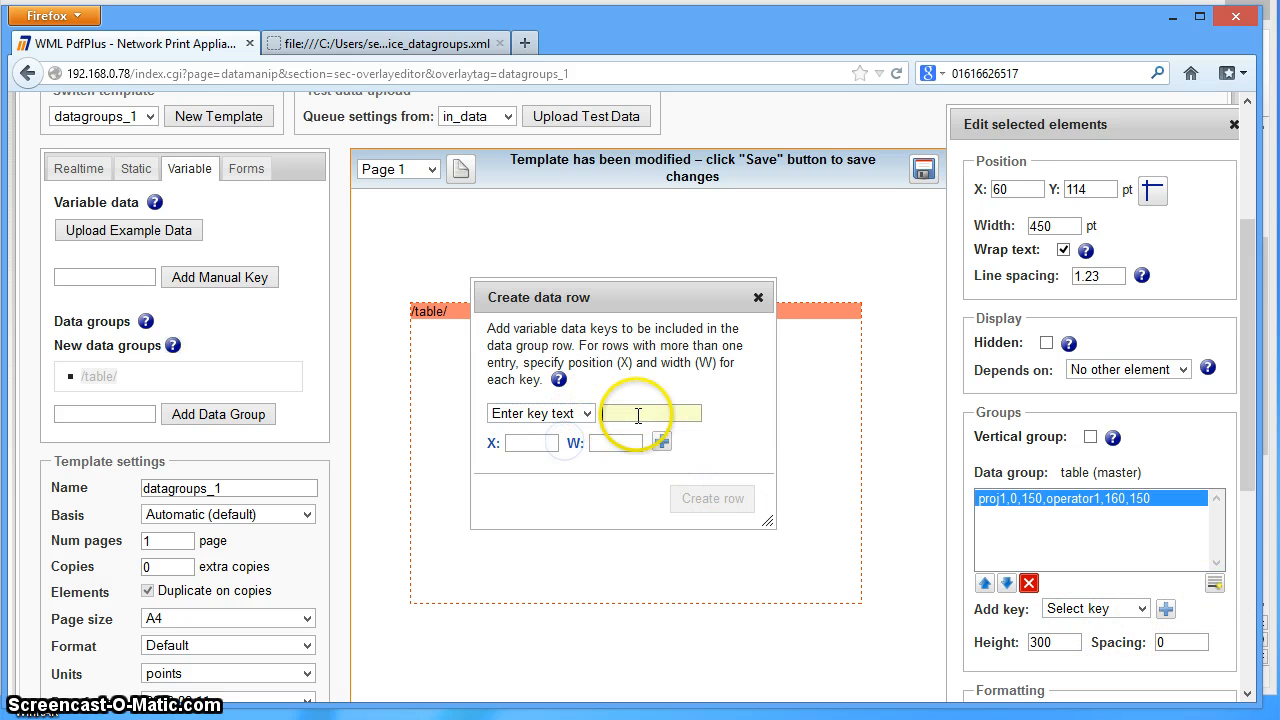
type("proj2")
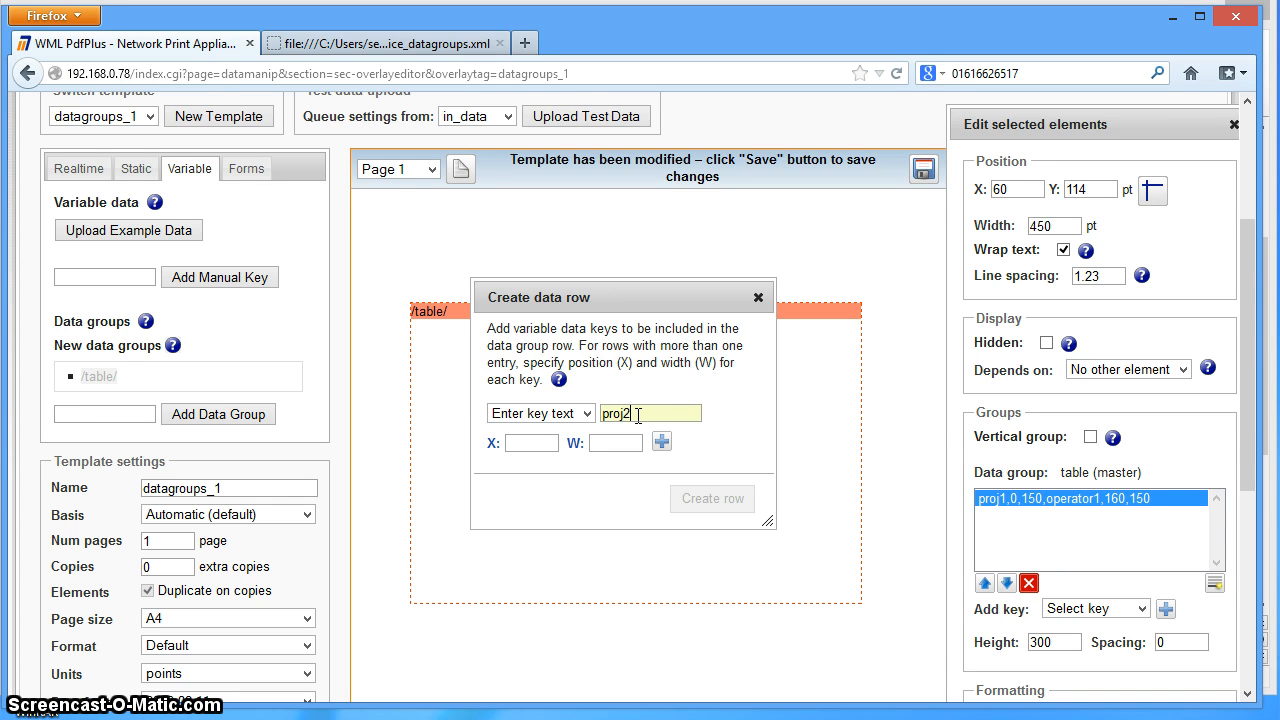
left_click(533, 442)
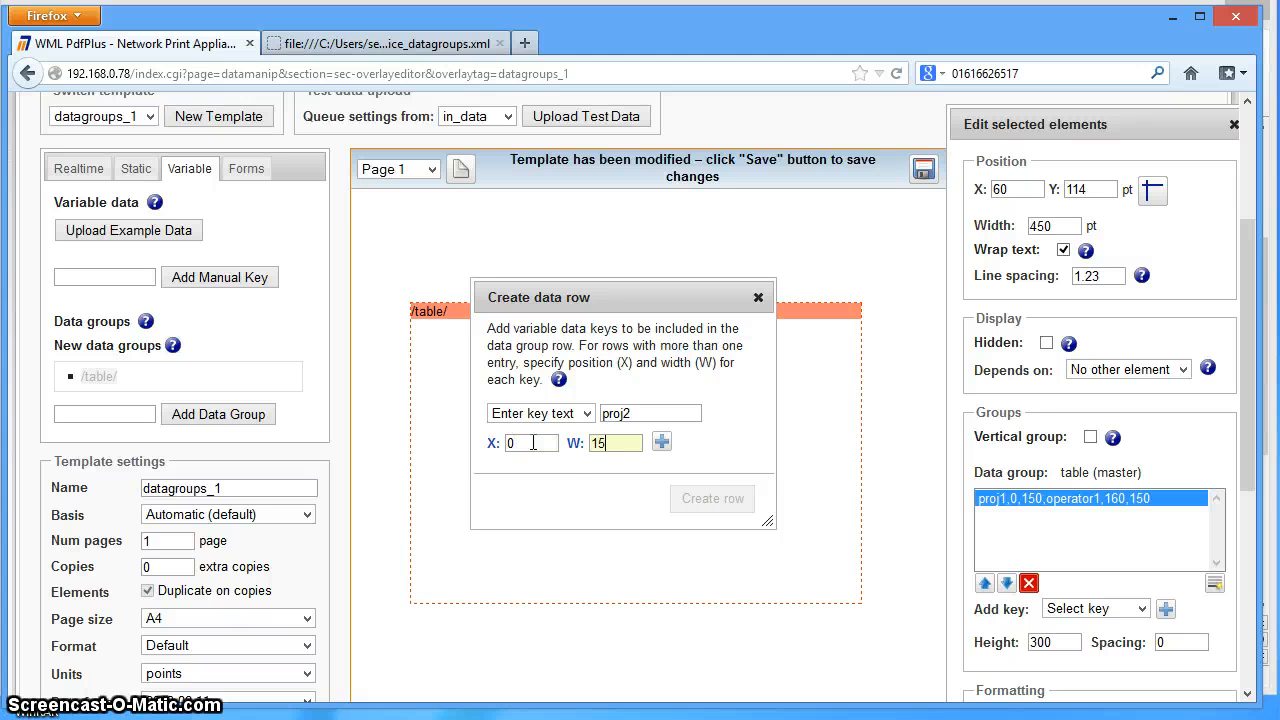
left_click(661, 441)
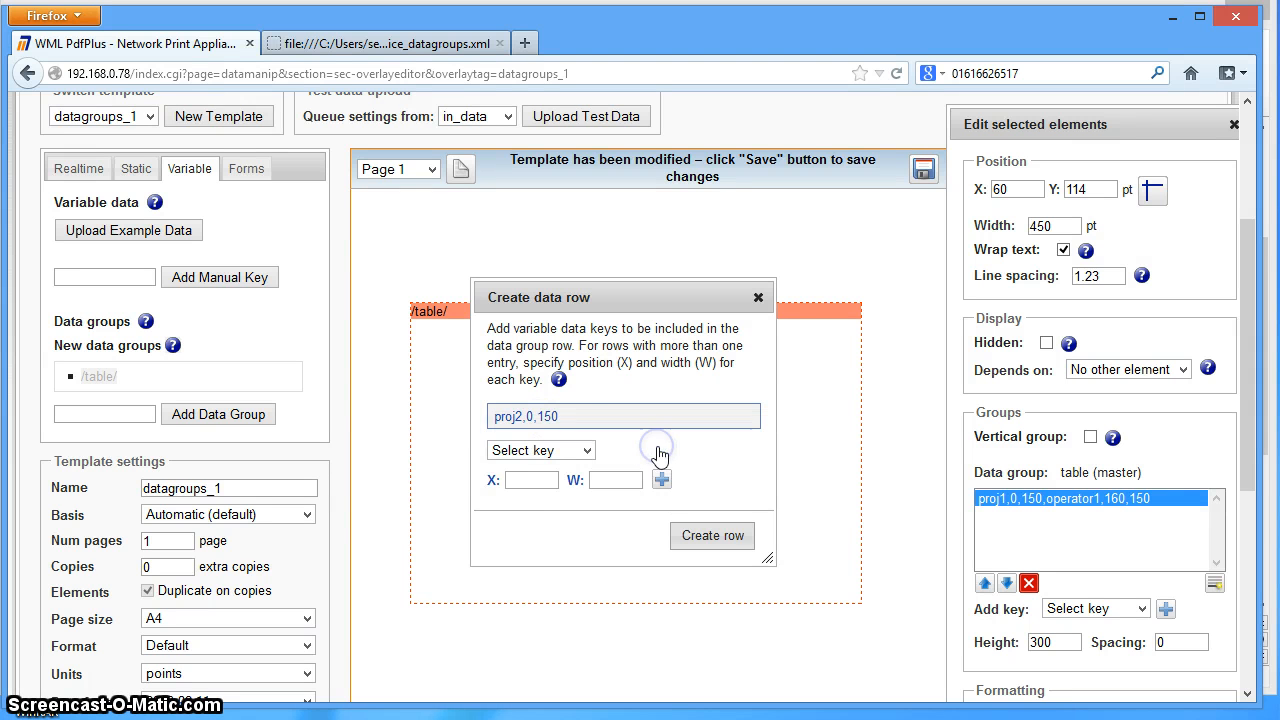
Add the key operator2 at X position 160 with width 150 to the proj2 row, and create the row.
left_click(567, 451)
left_click(551, 486)
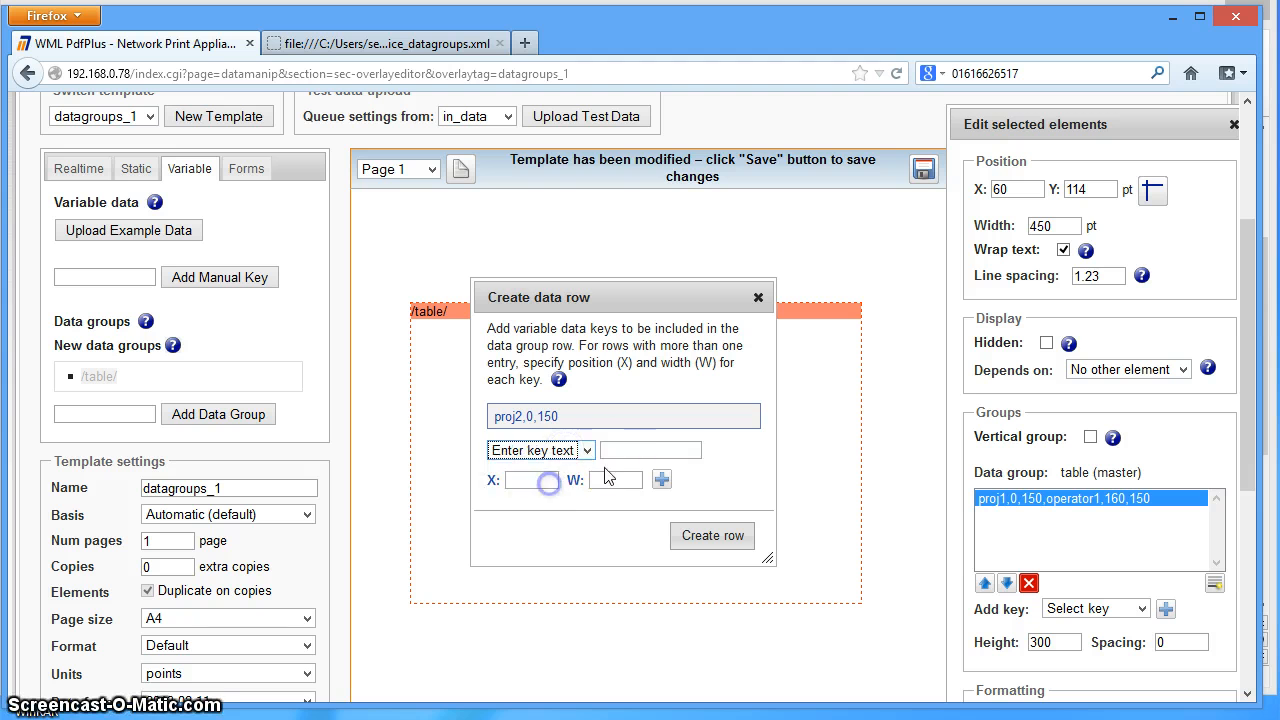
left_click(622, 451)
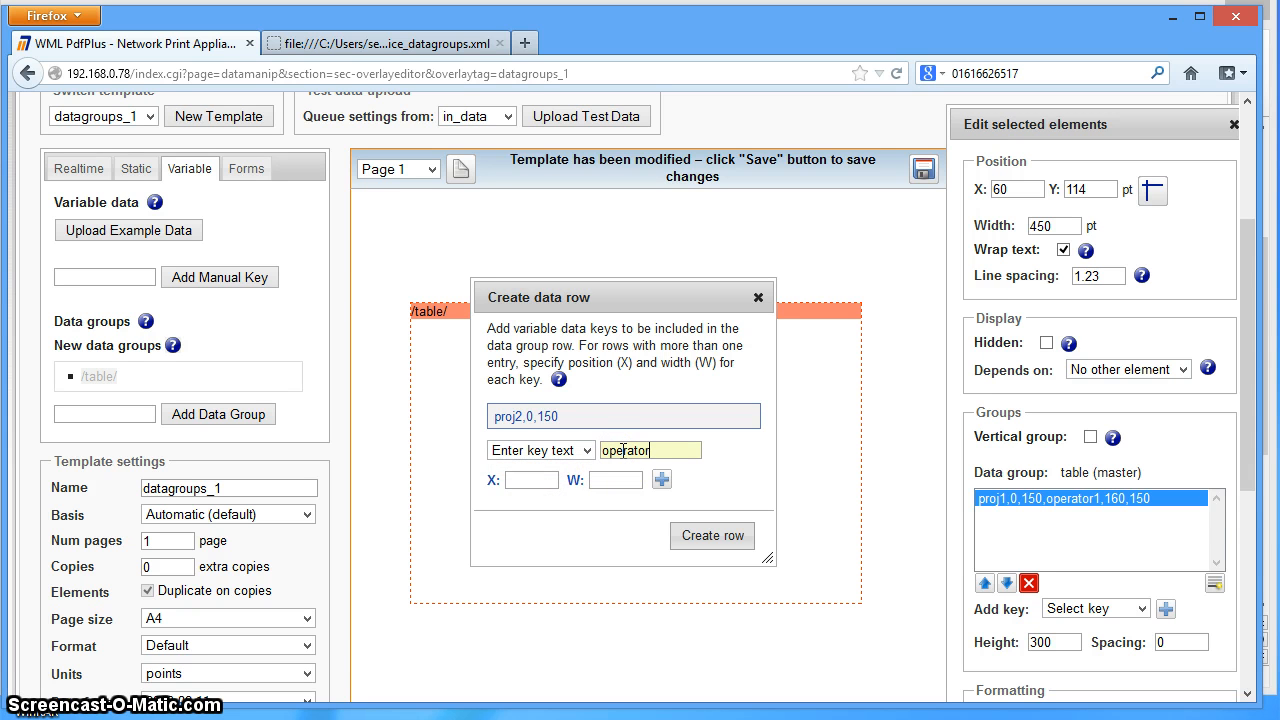
type("operator2")
left_click(518, 479)
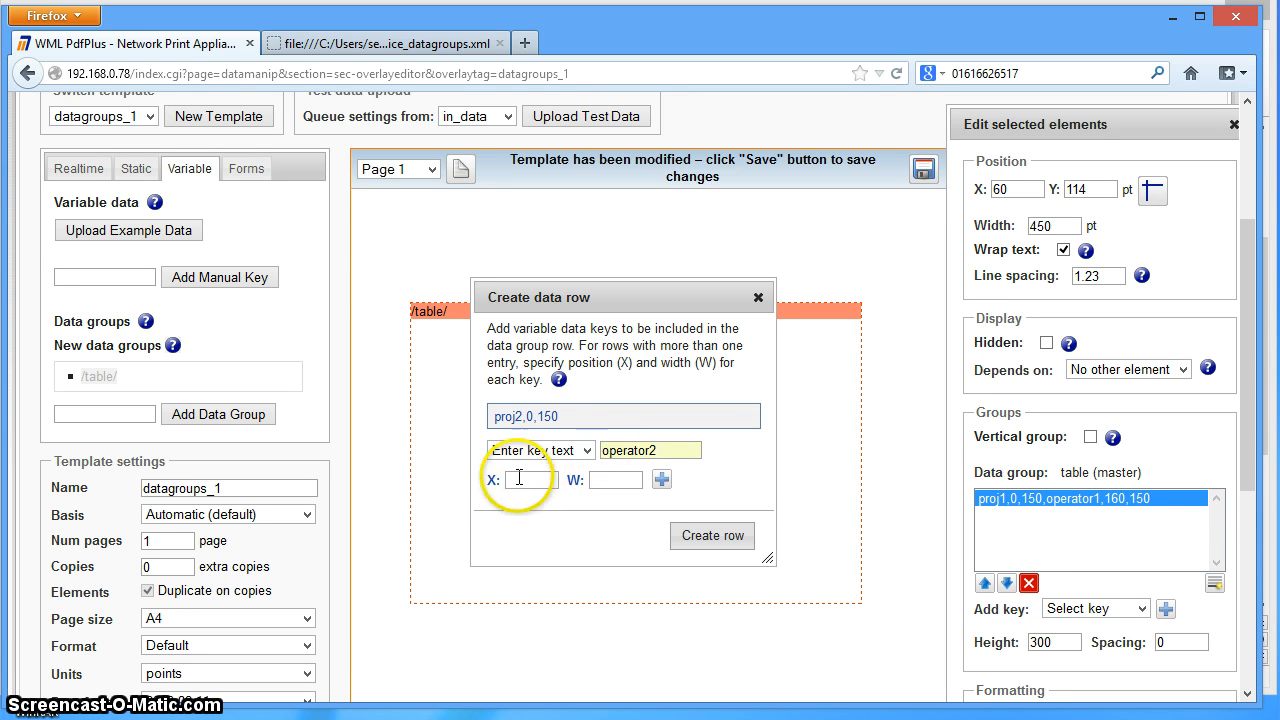
type("160")
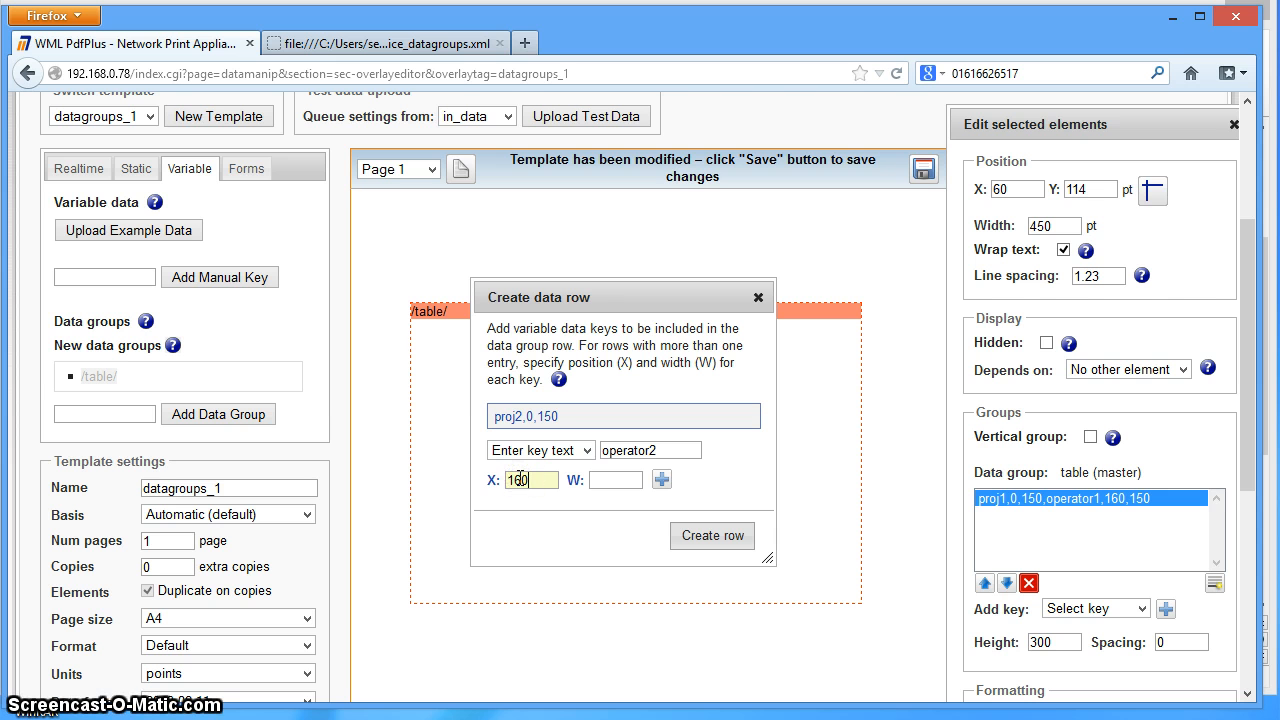
left_click(620, 480)
type("1")
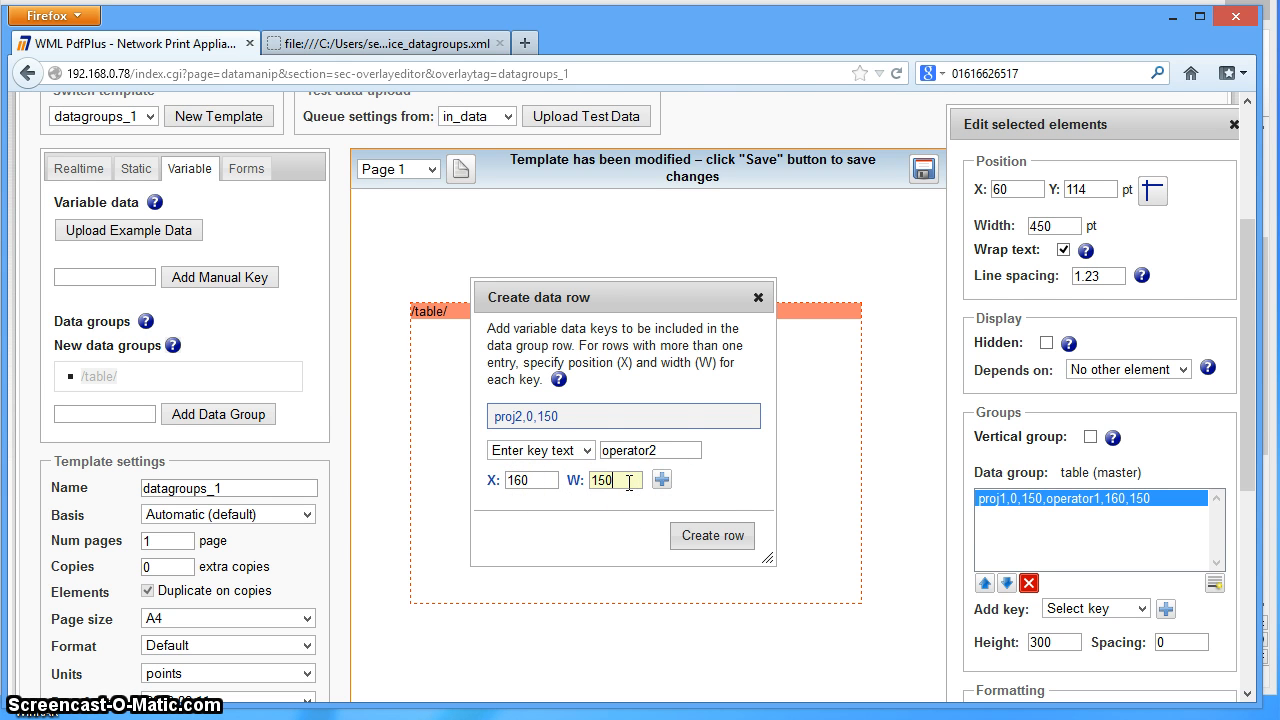
type("50")
left_click(661, 480)
left_click(706, 530)
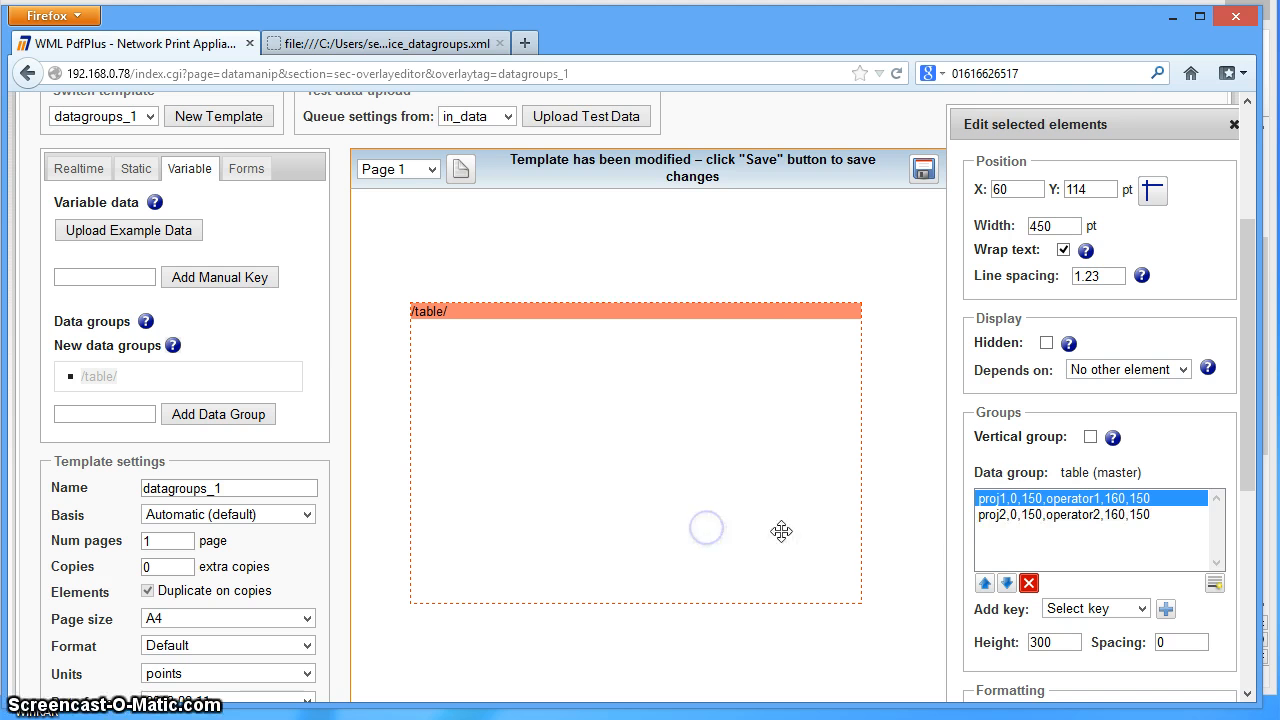
Delete the proj2/operator2 row and the proj1/operator1 row from the table data group.
left_click(987, 515)
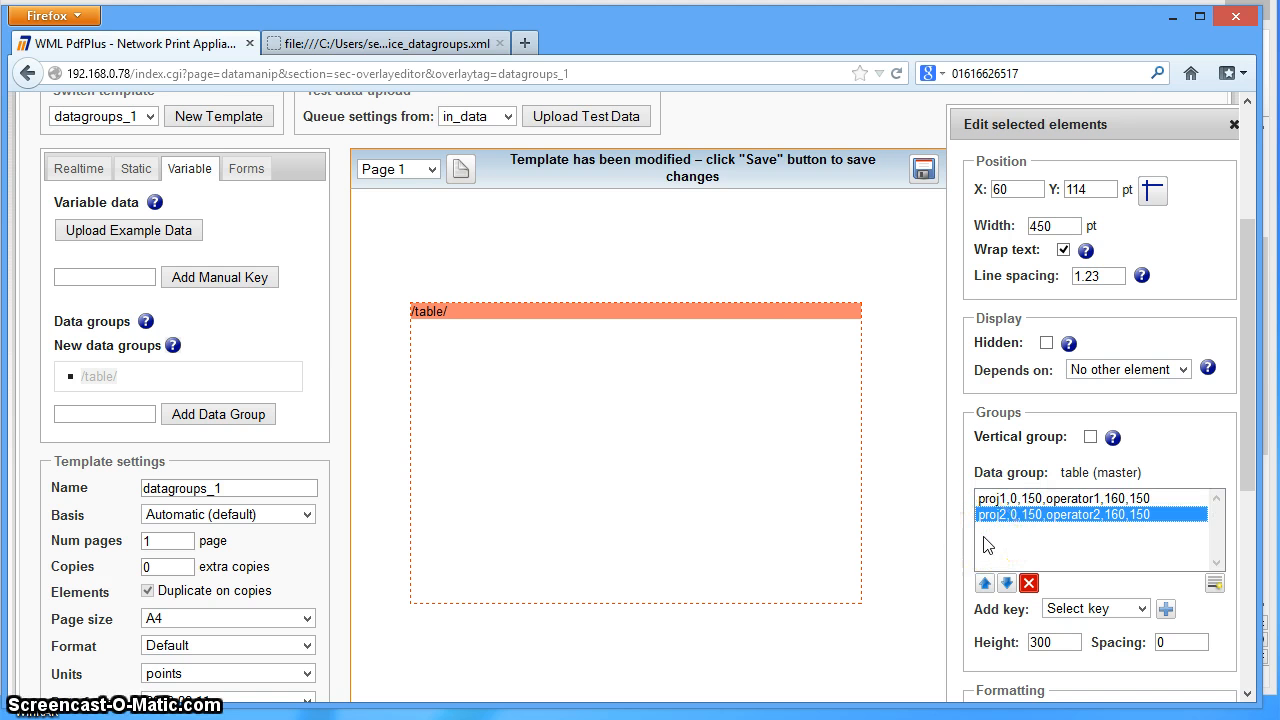
left_click(990, 514)
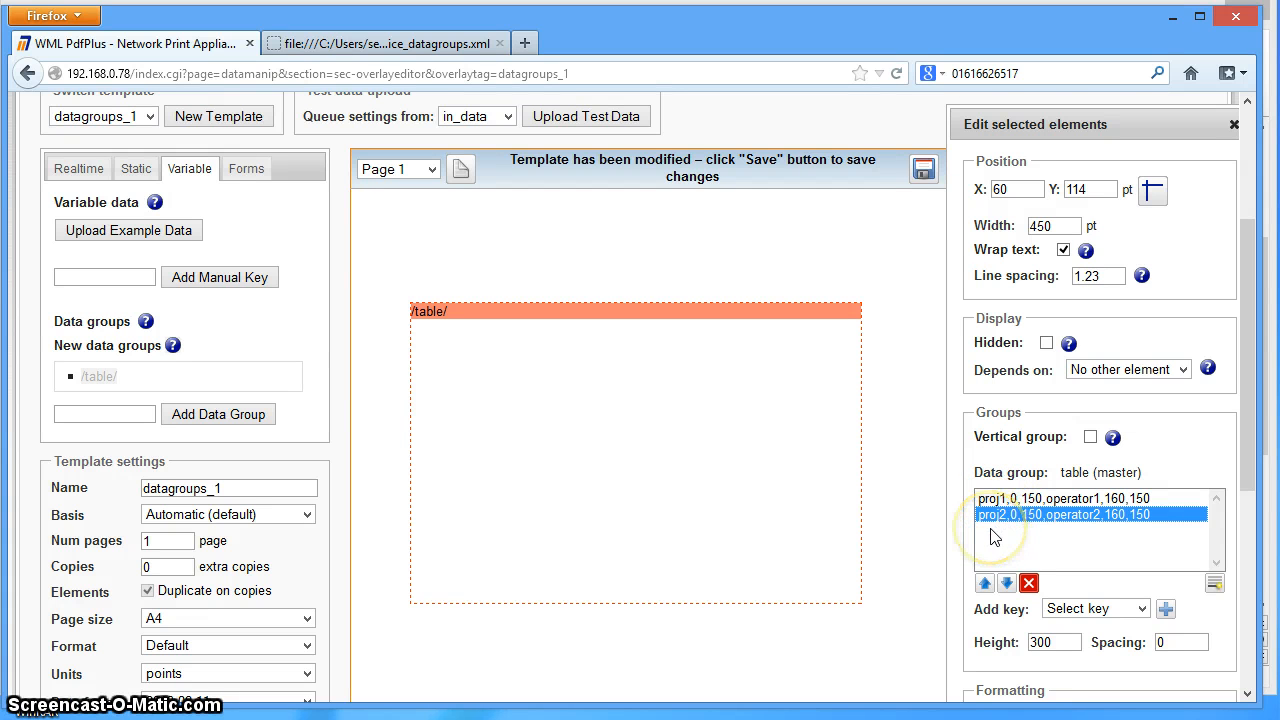
left_click(1030, 584)
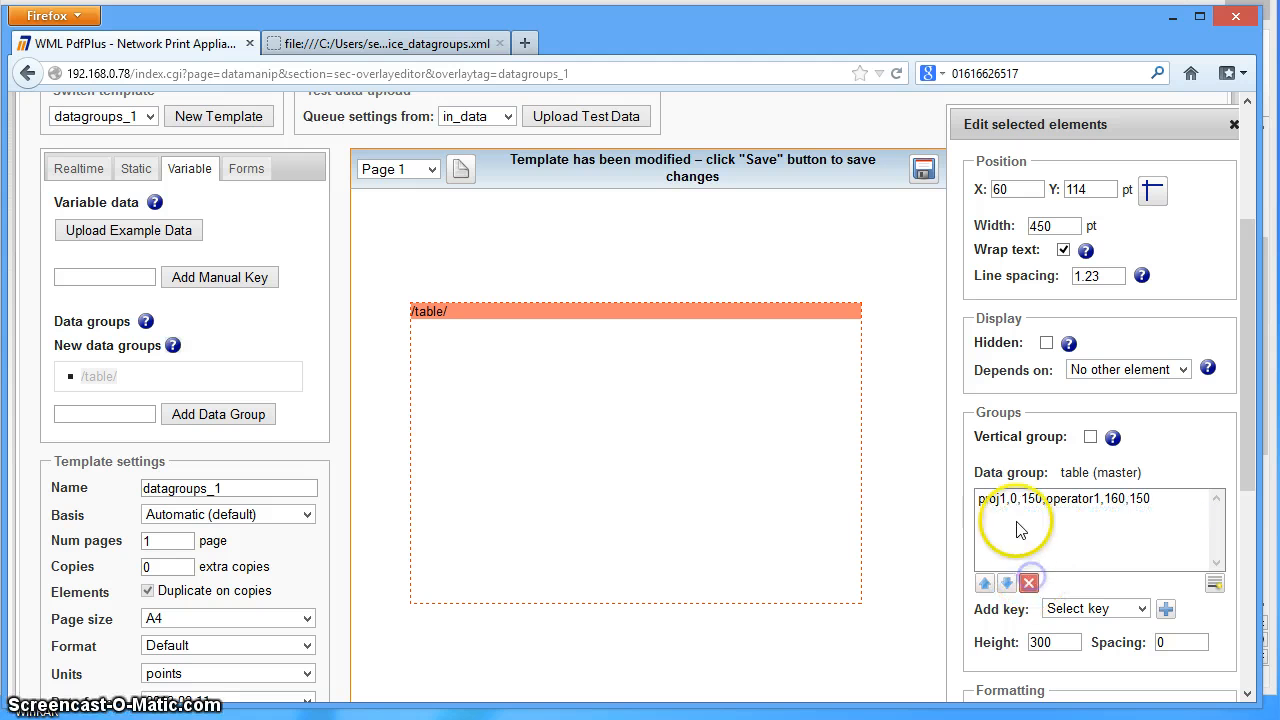
left_click(1000, 498)
left_click(1030, 584)
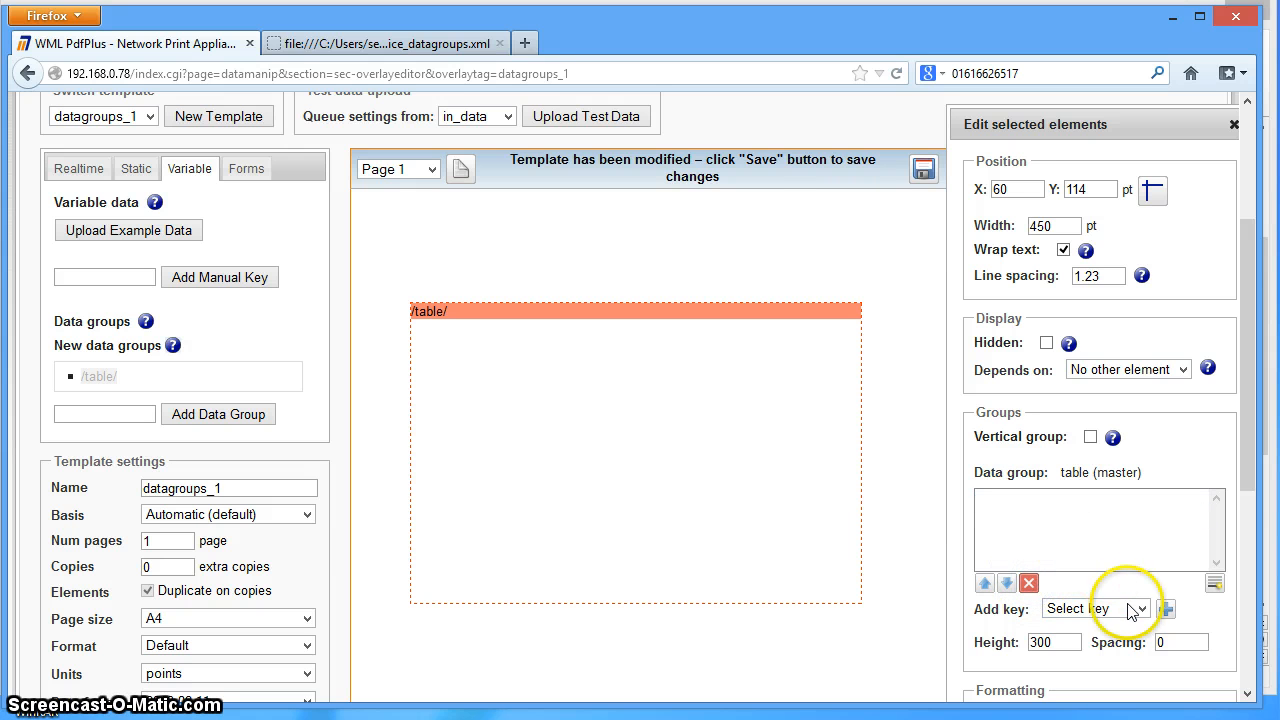
Start a new data row for the table group and add the key proj%%N at X position 0 with width 150.
left_click(1214, 580)
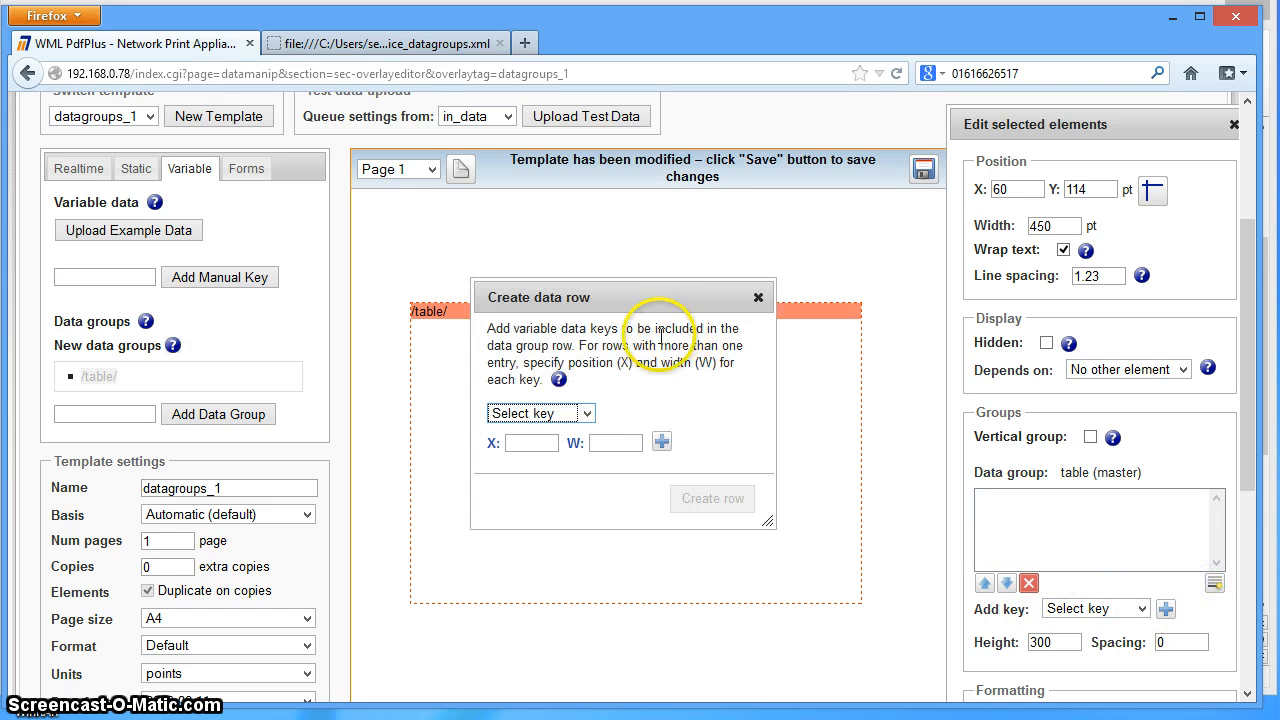
left_click(588, 413)
left_click(570, 452)
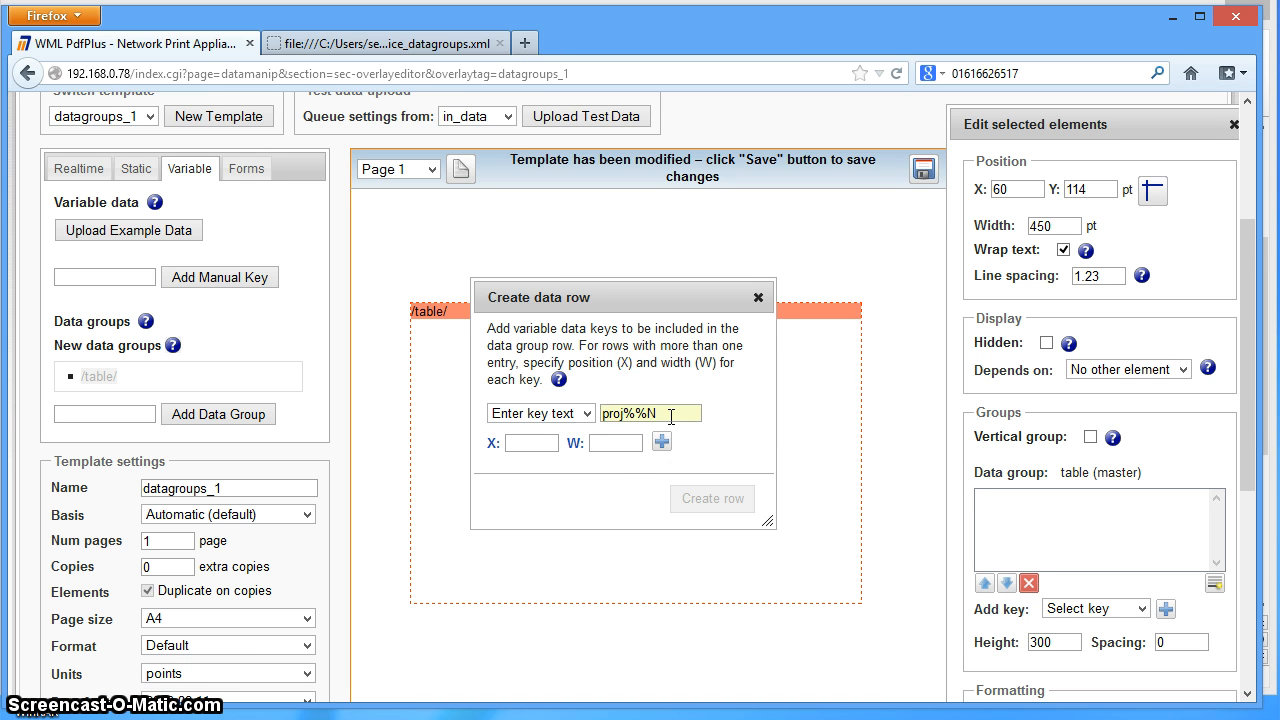
left_click(533, 443)
type("0")
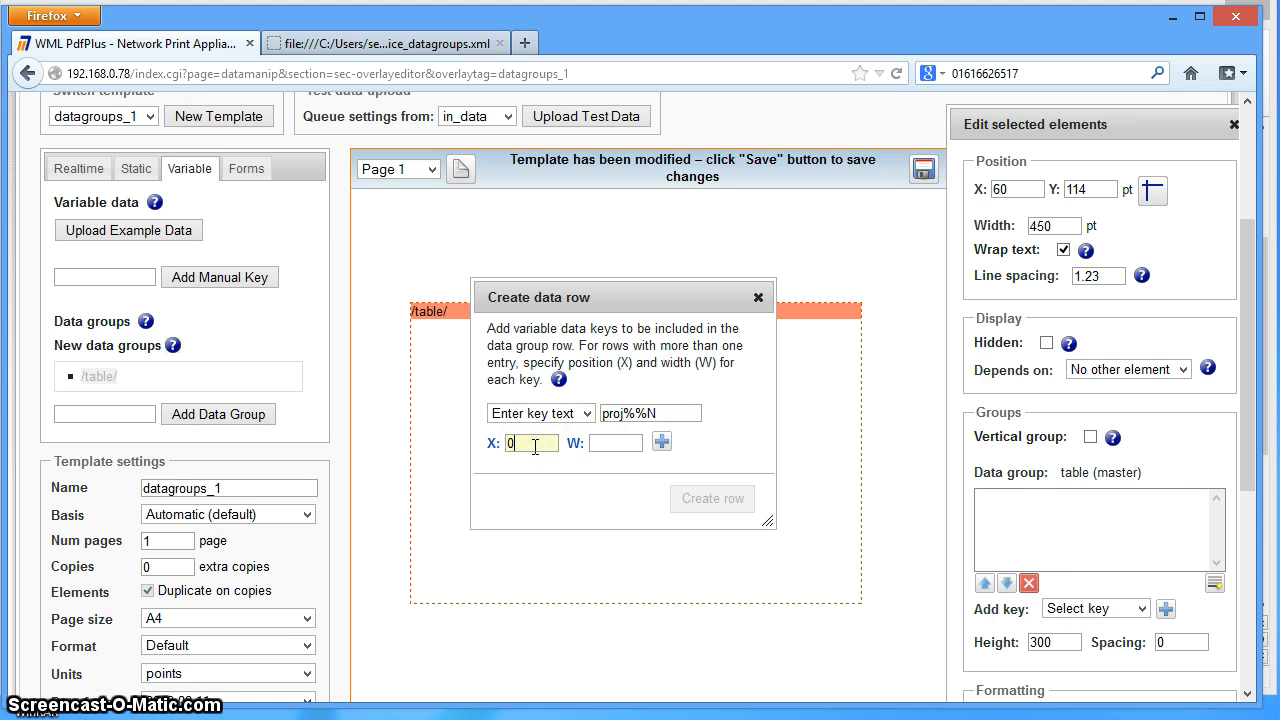
type(",150")
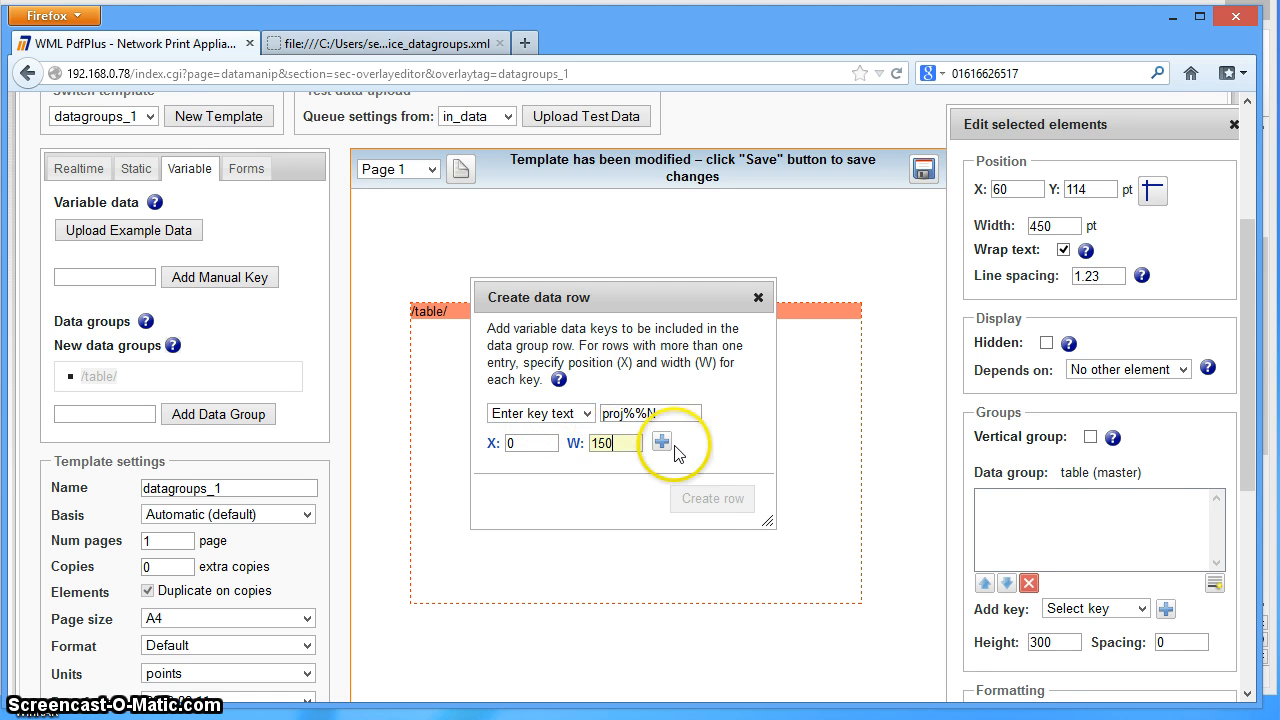
left_click(661, 441)
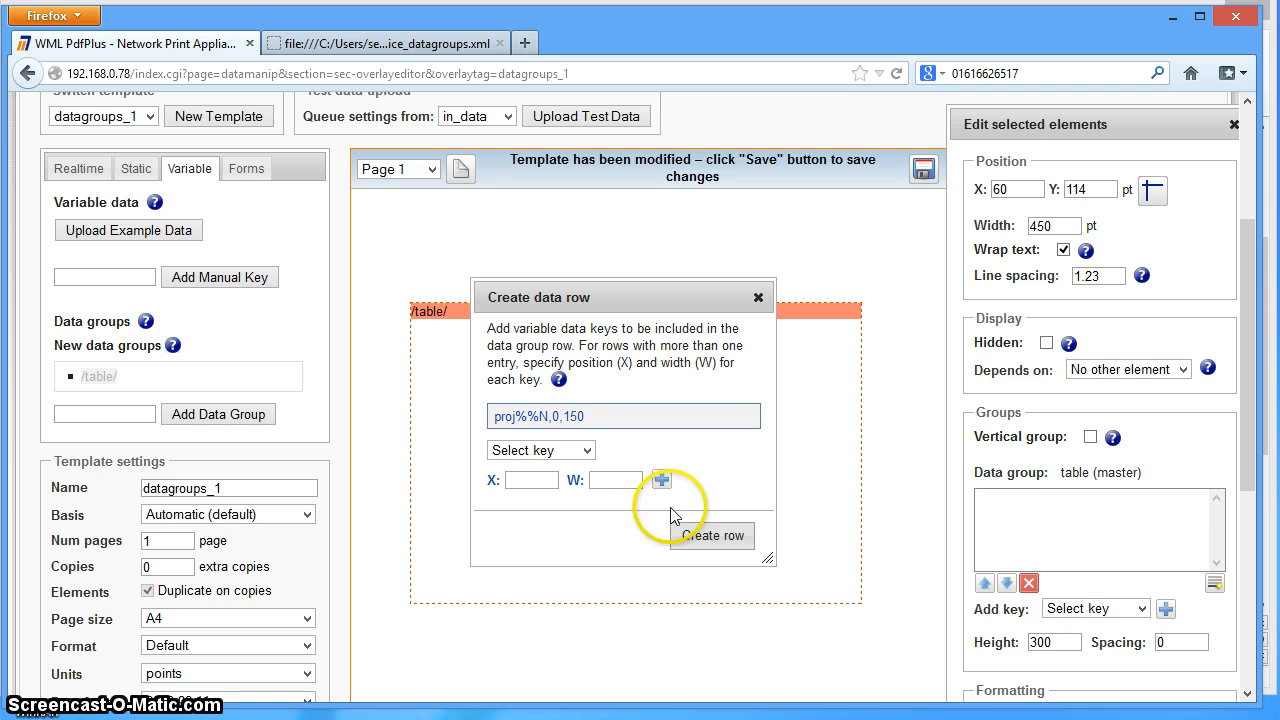
Add the key operator%%N at X position 160 with width 150 to the proj%%N row, and create the row.
left_click(583, 450)
left_click(570, 486)
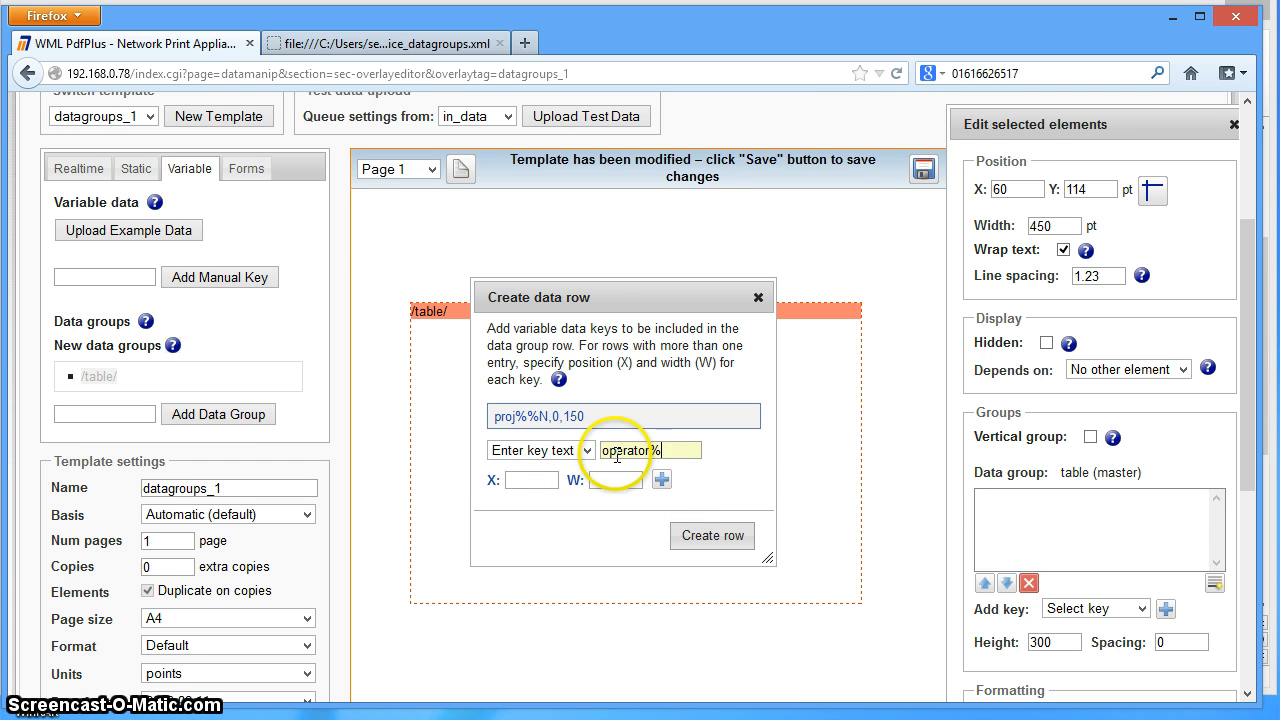
type("operator%%N")
left_click(535, 483)
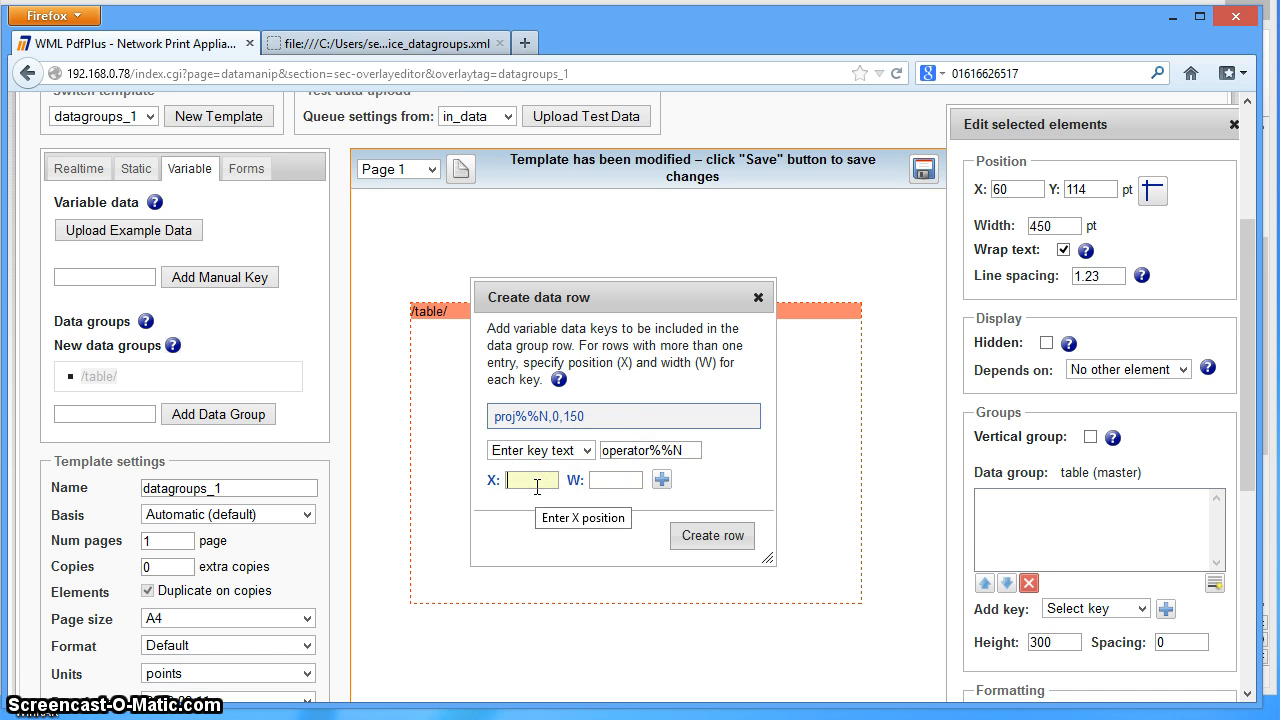
type("150")
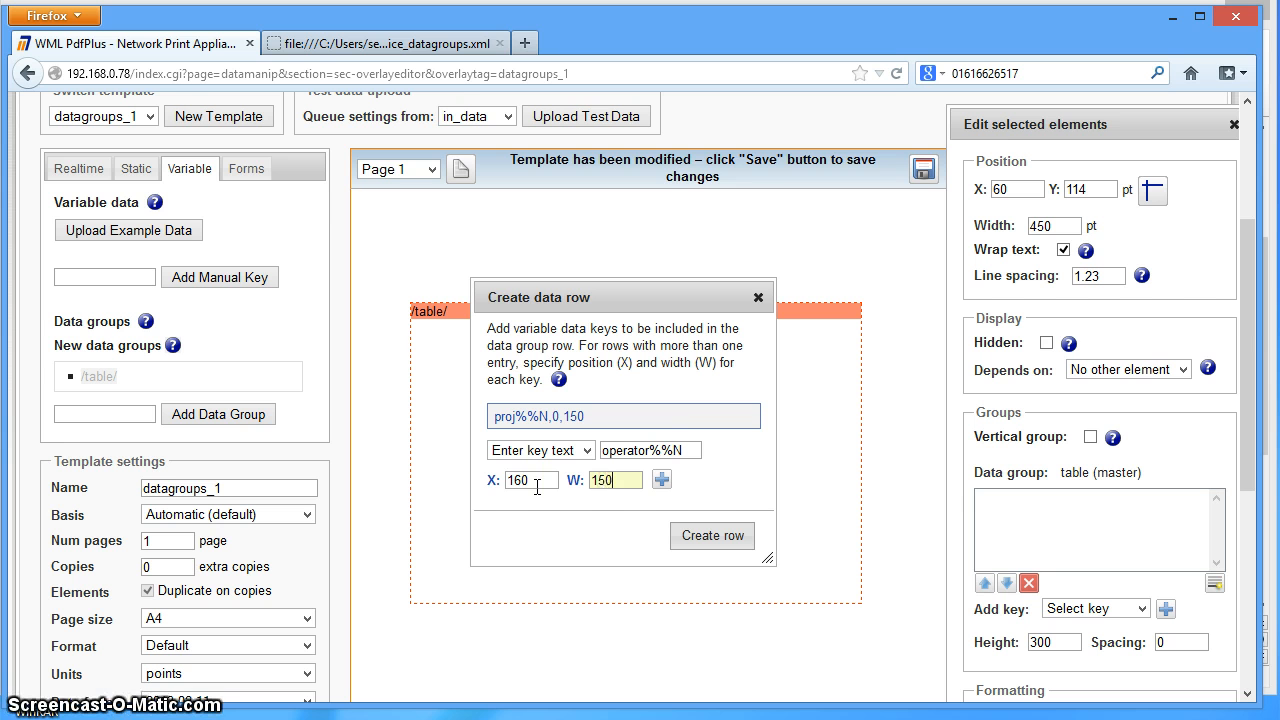
left_click(661, 480)
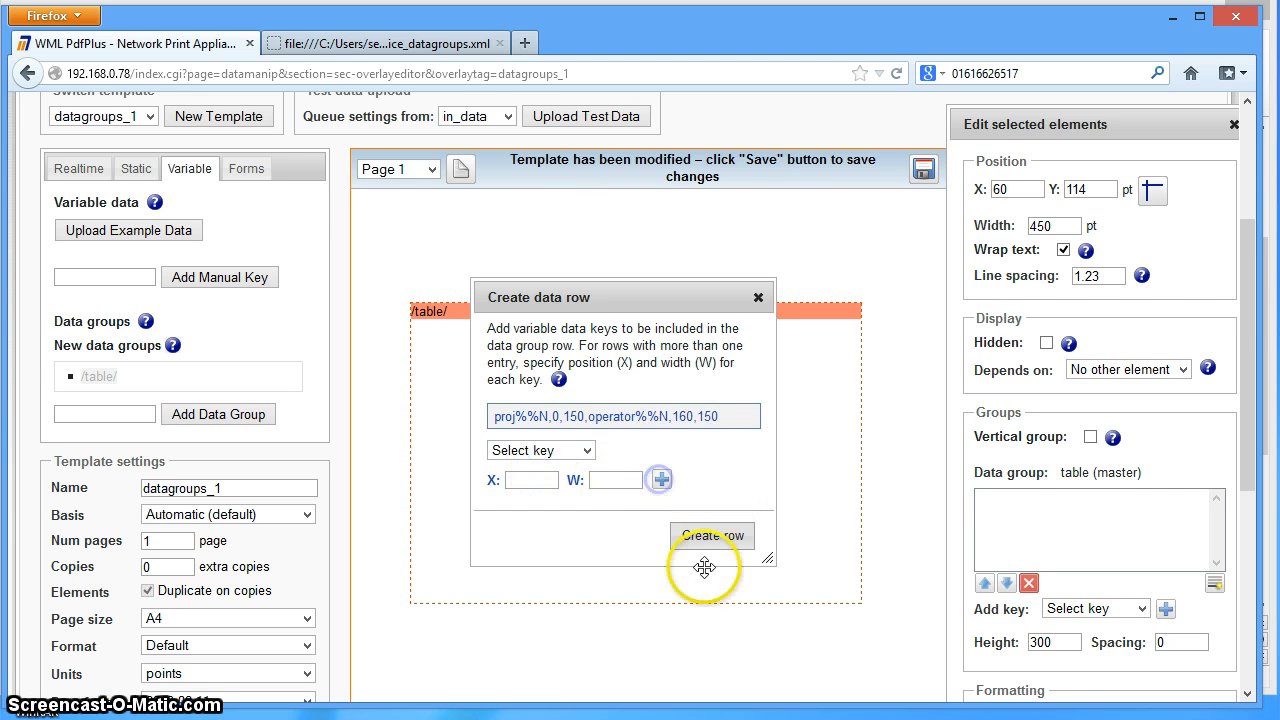
left_click(712, 540)
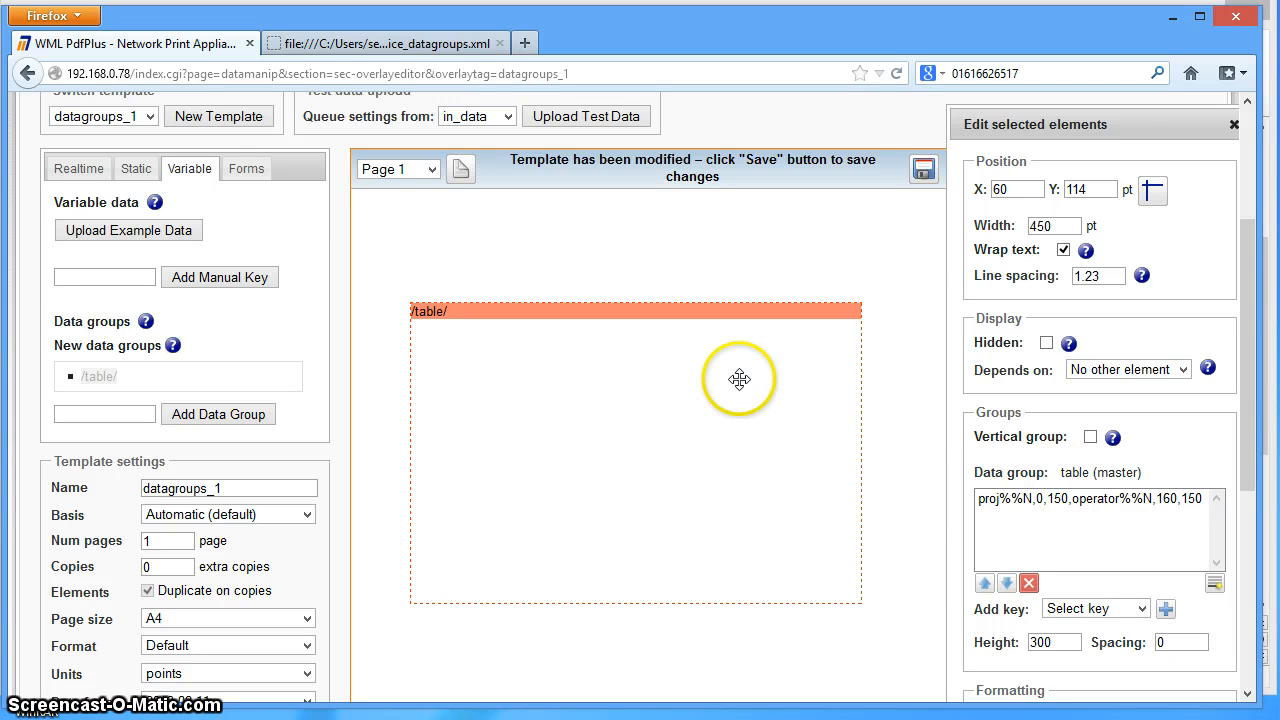
Switch to the datagroups template, discarding the unsaved changes to datagroups_1.
left_click(151, 117)
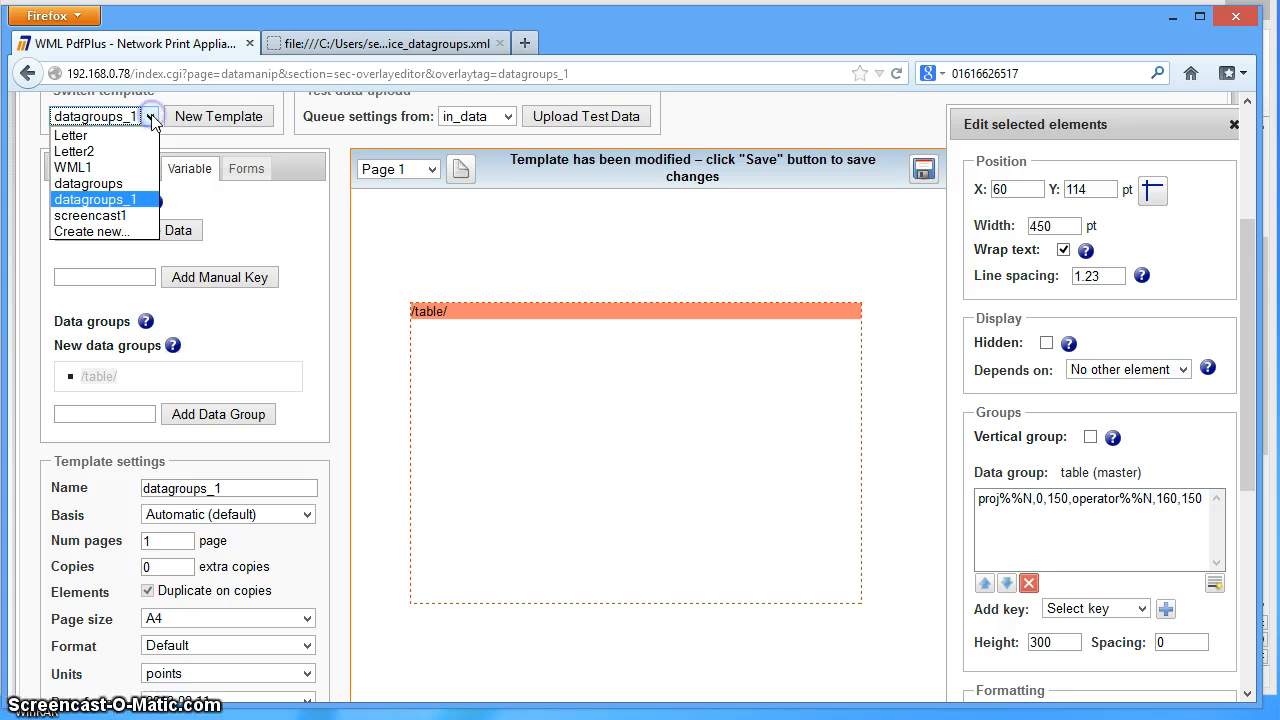
left_click(131, 183)
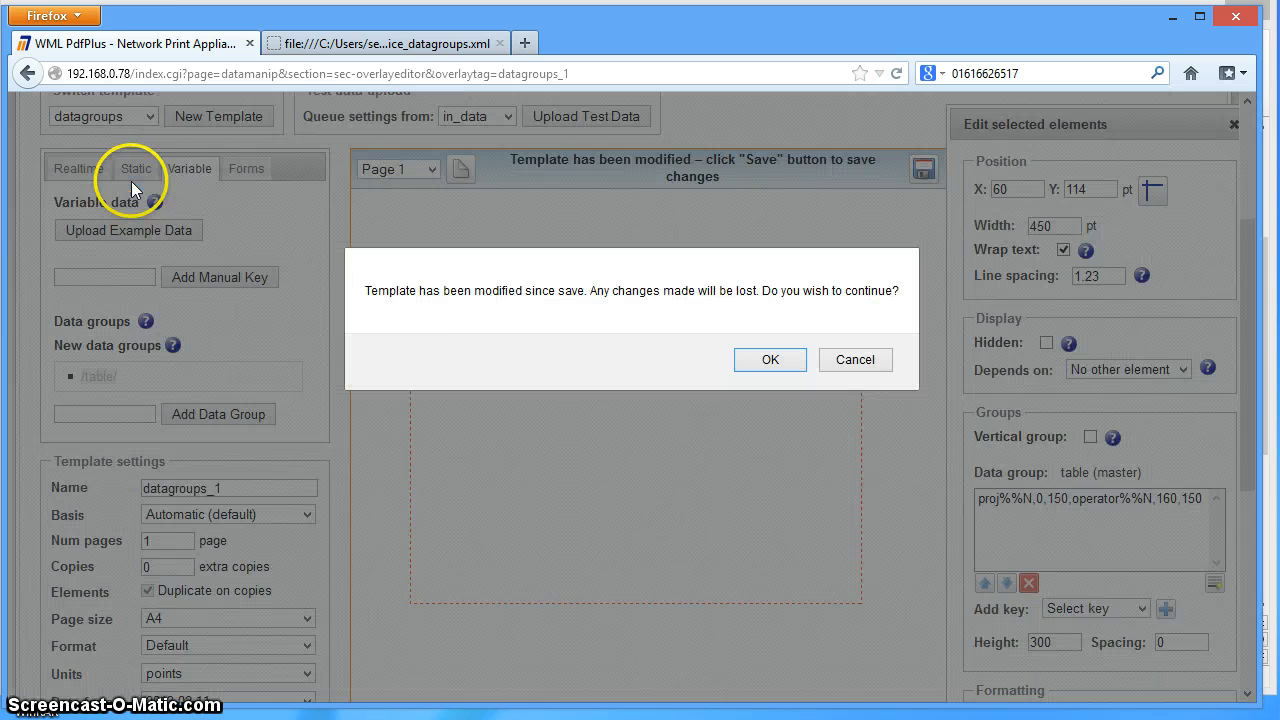
left_click(766, 360)
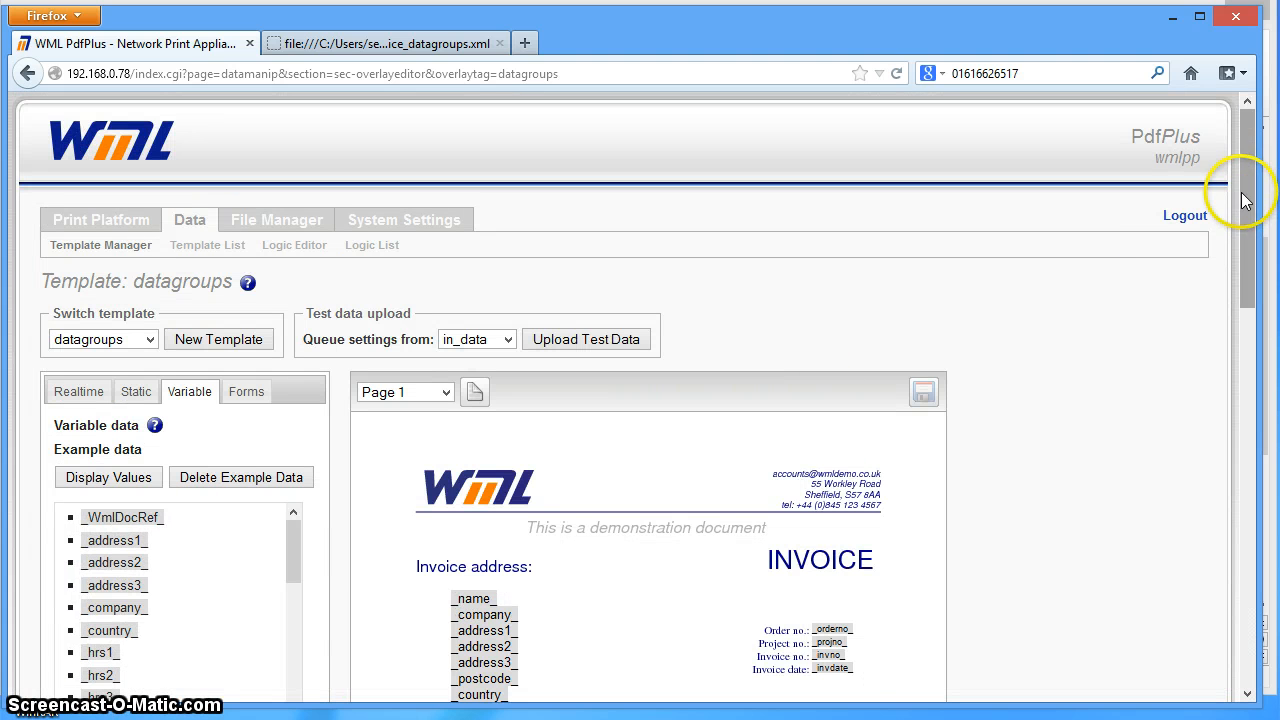
Examine the items data group in the page 1 invoice table, including its row definition and spacing settings, and deselect it.
left_click_drag(1246, 200, 1240, 320)
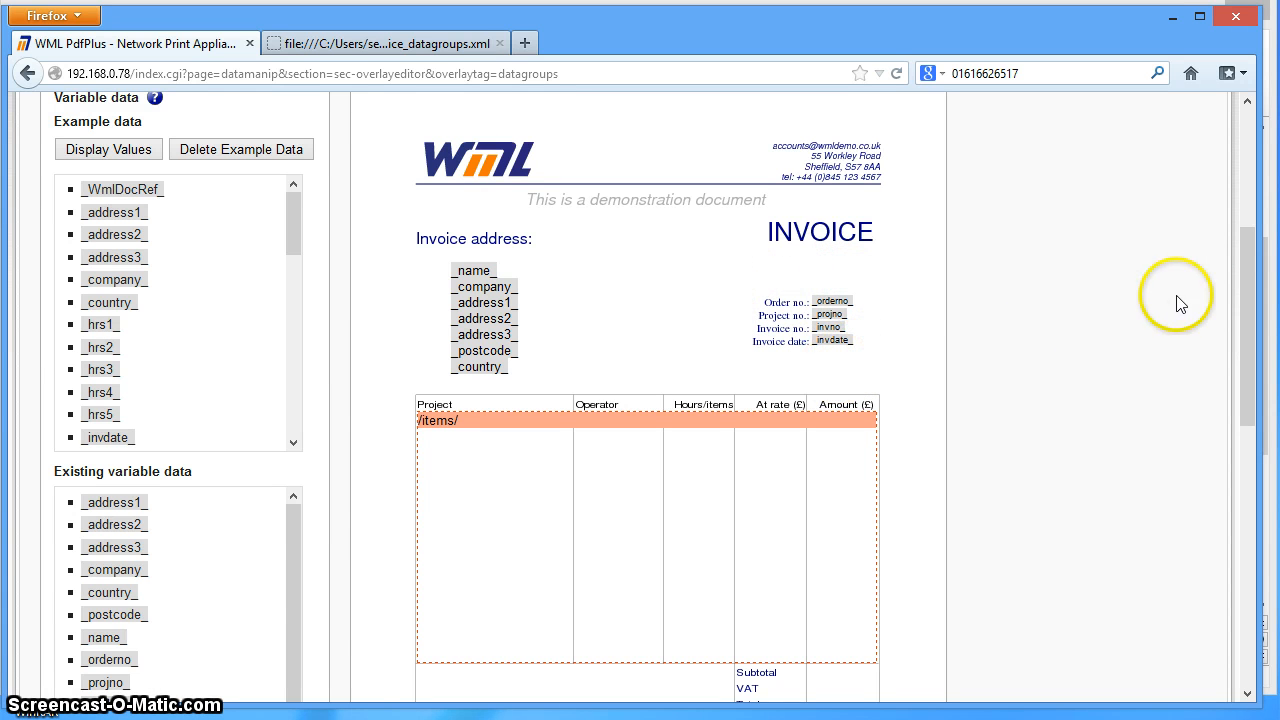
left_click_drag(1246, 286, 1245, 334)
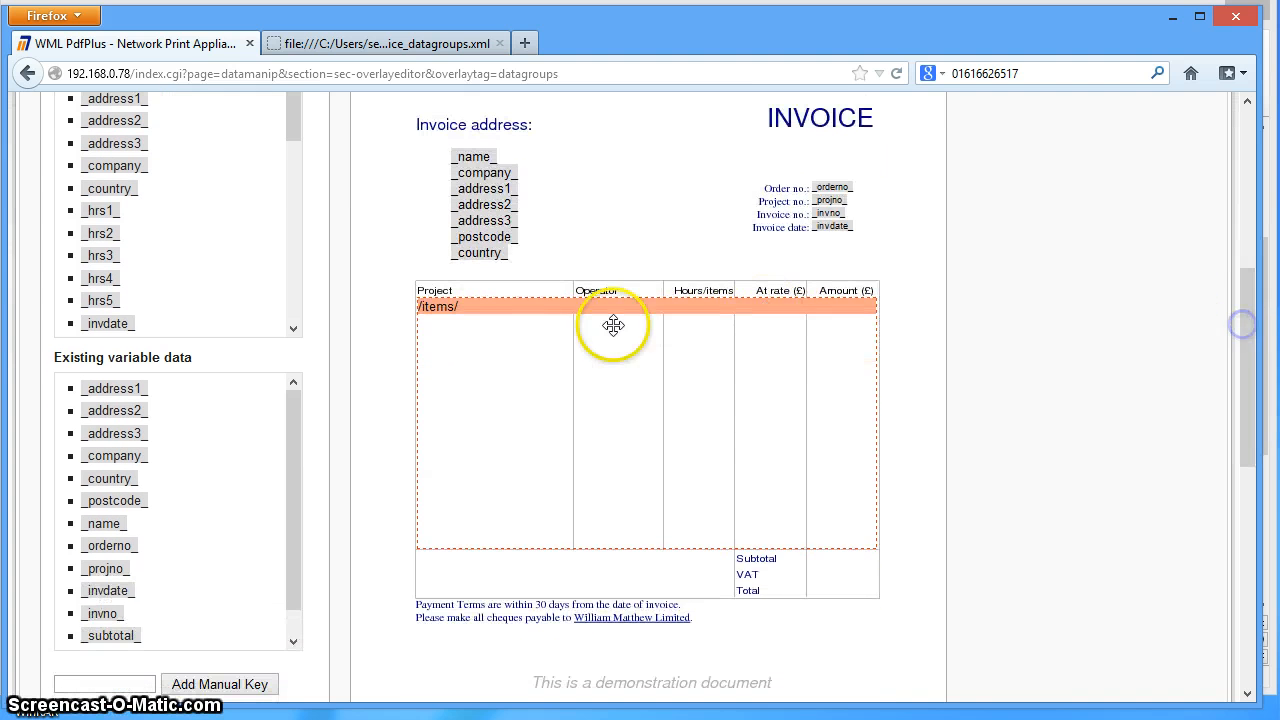
left_click(461, 337)
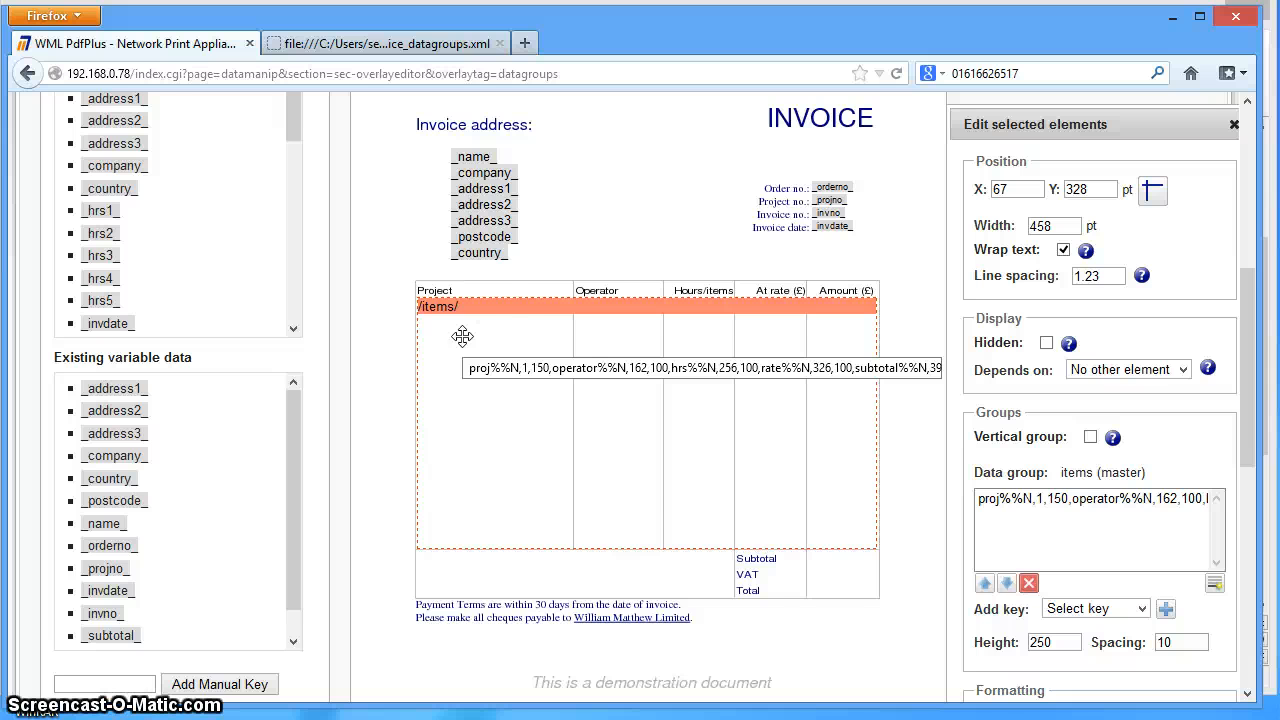
left_click(574, 257)
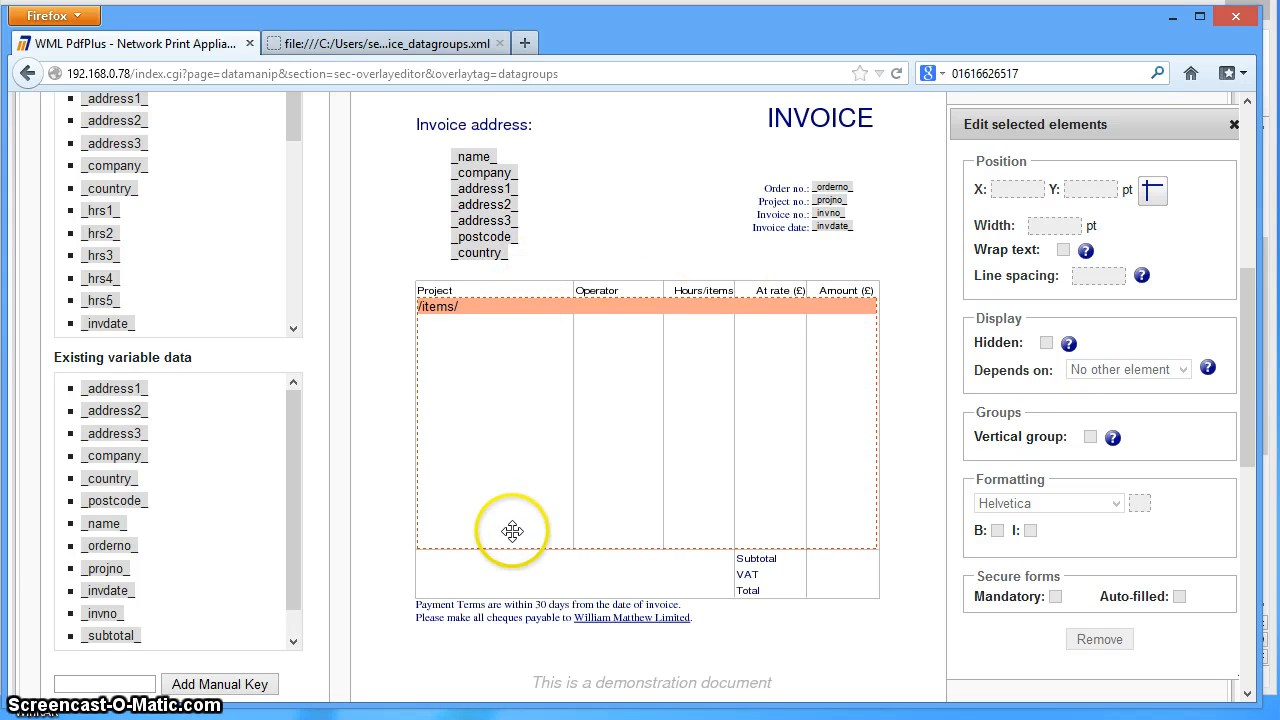
Open the Page 1 cont layout and examine its items data group, totals fields and the list of existing data groups.
scroll(551, 234, "up", 5)
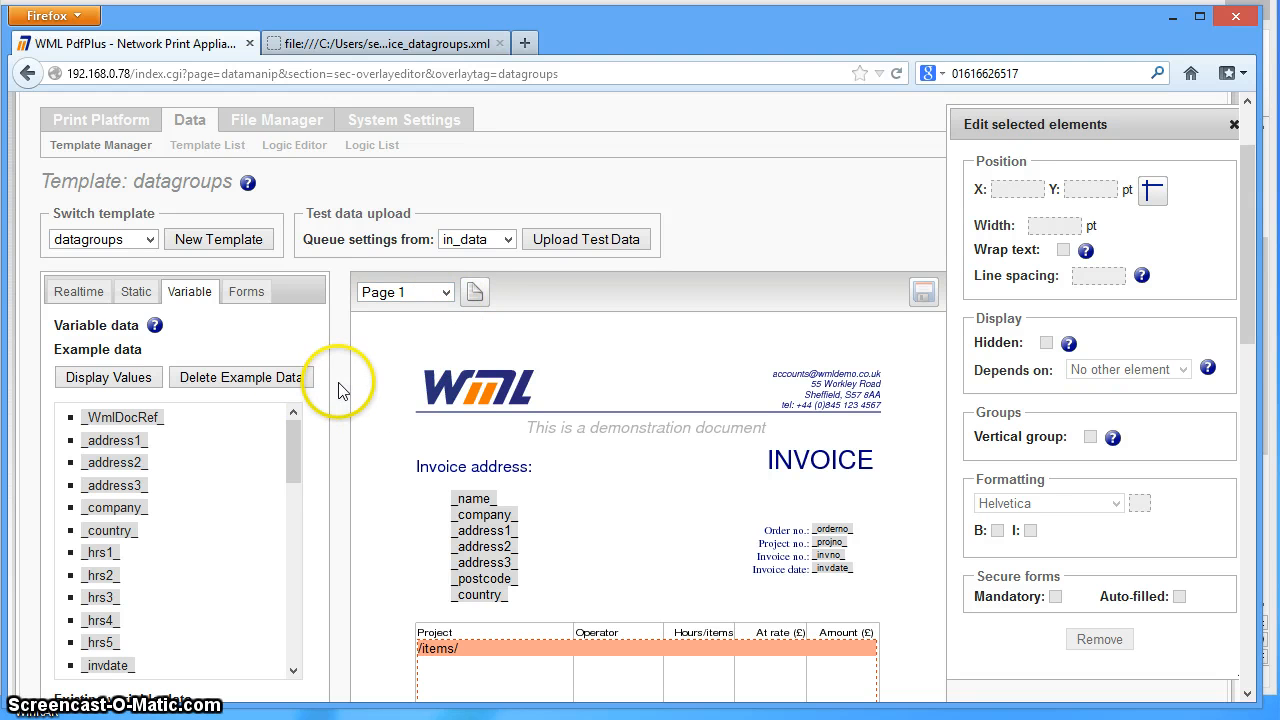
left_click(446, 292)
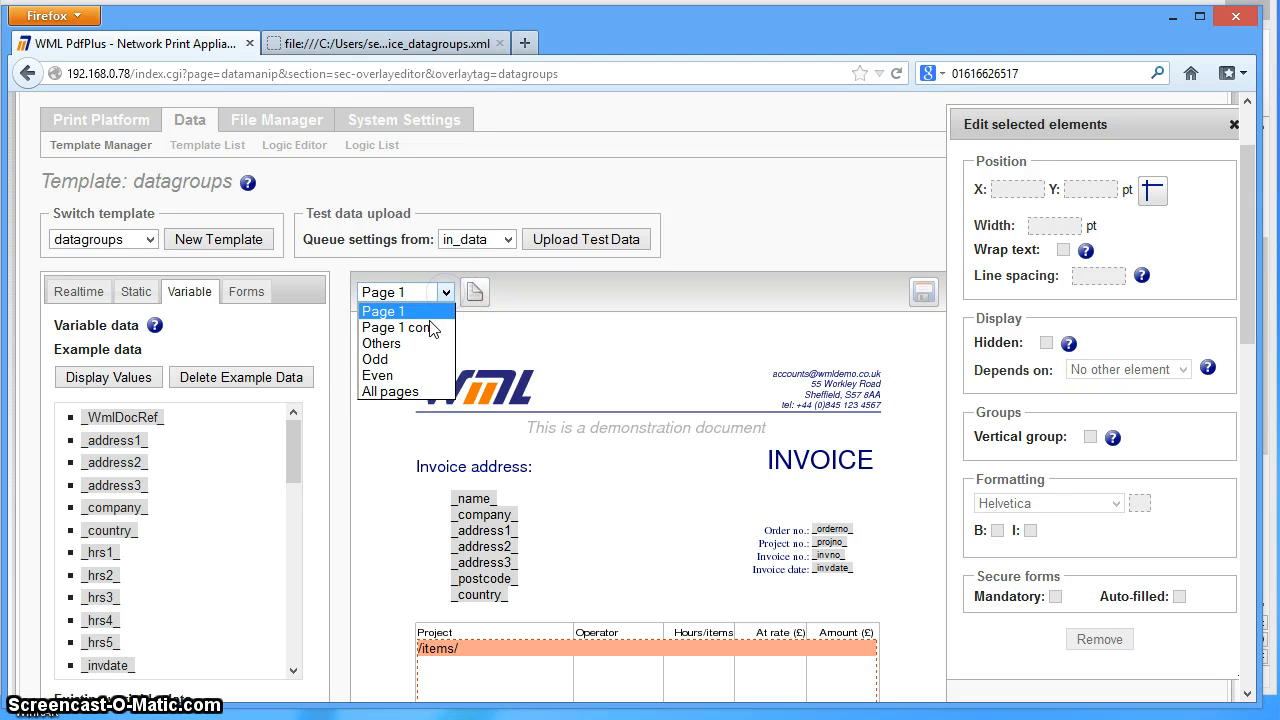
left_click(434, 331)
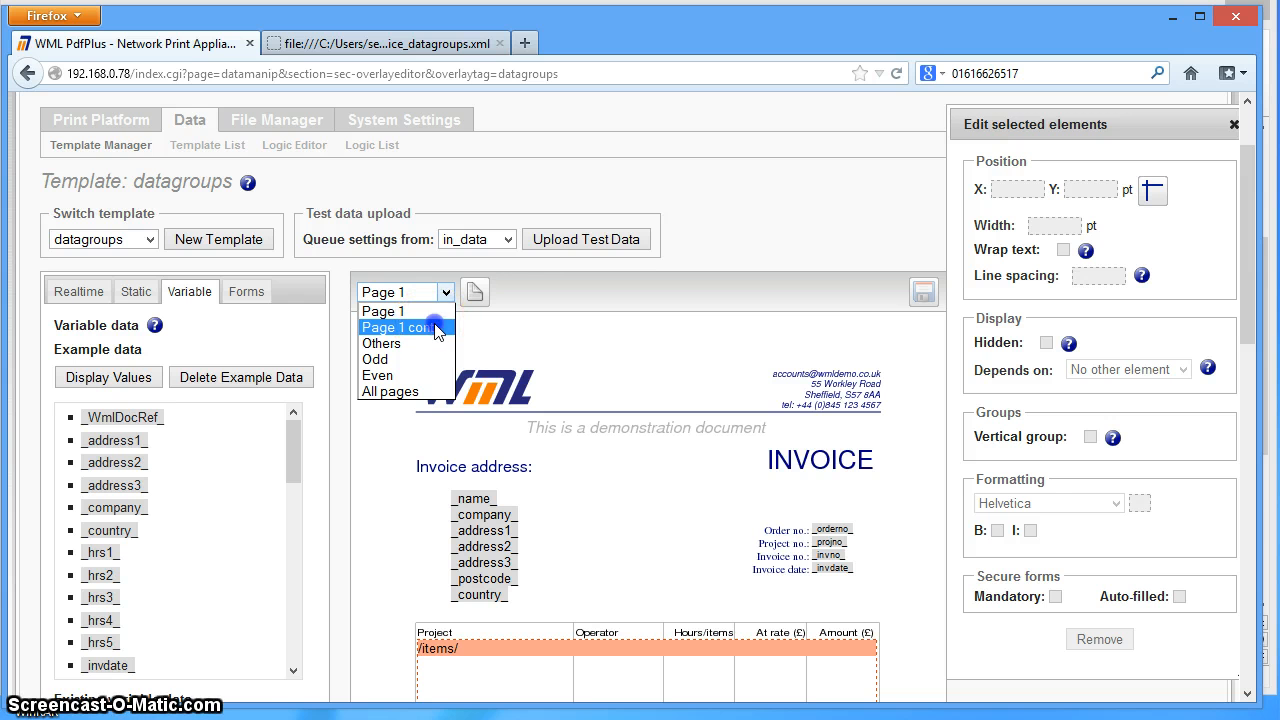
left_click(434, 331)
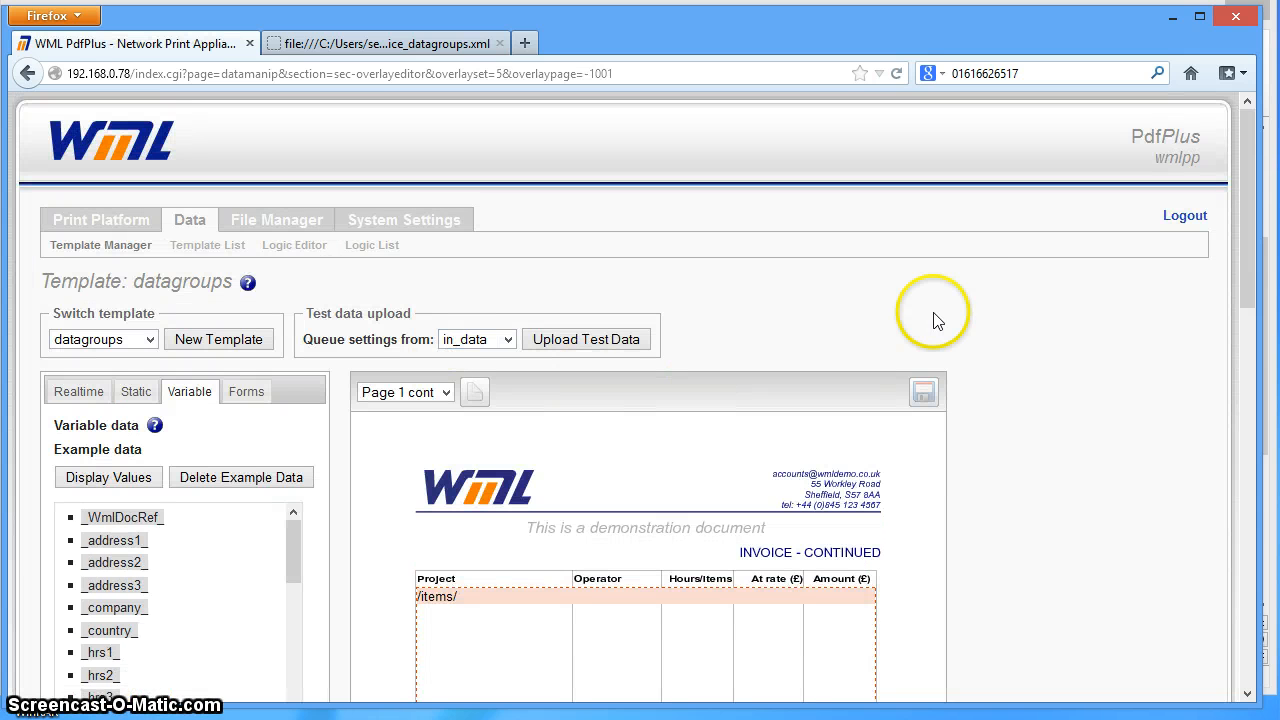
left_click_drag(1256, 214, 1230, 338)
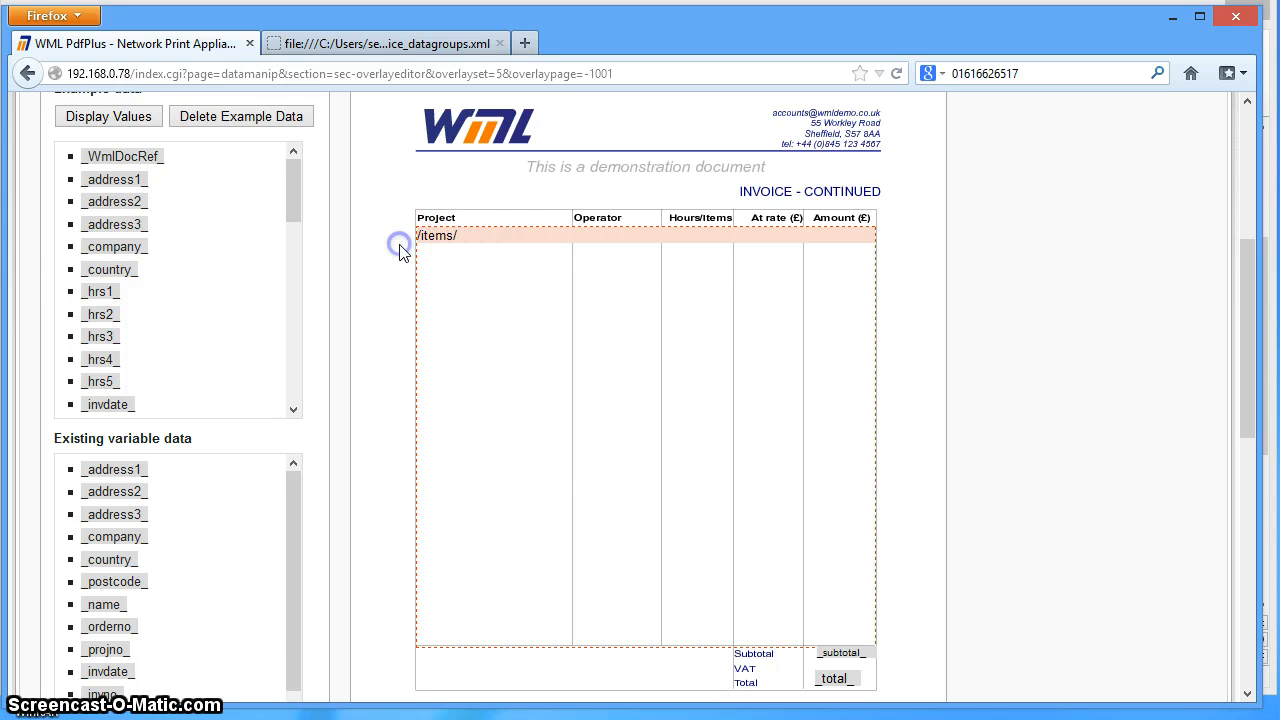
scroll(275, 205, "up", 2)
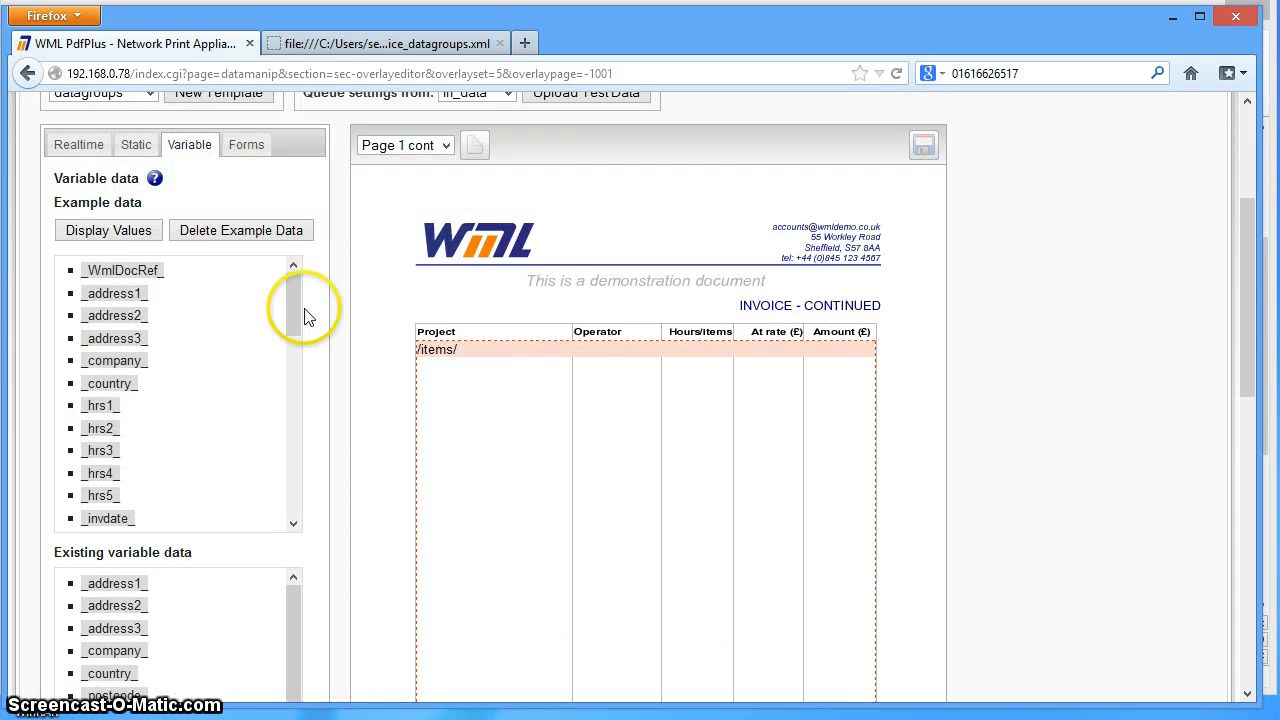
scroll(315, 310, "down", 6)
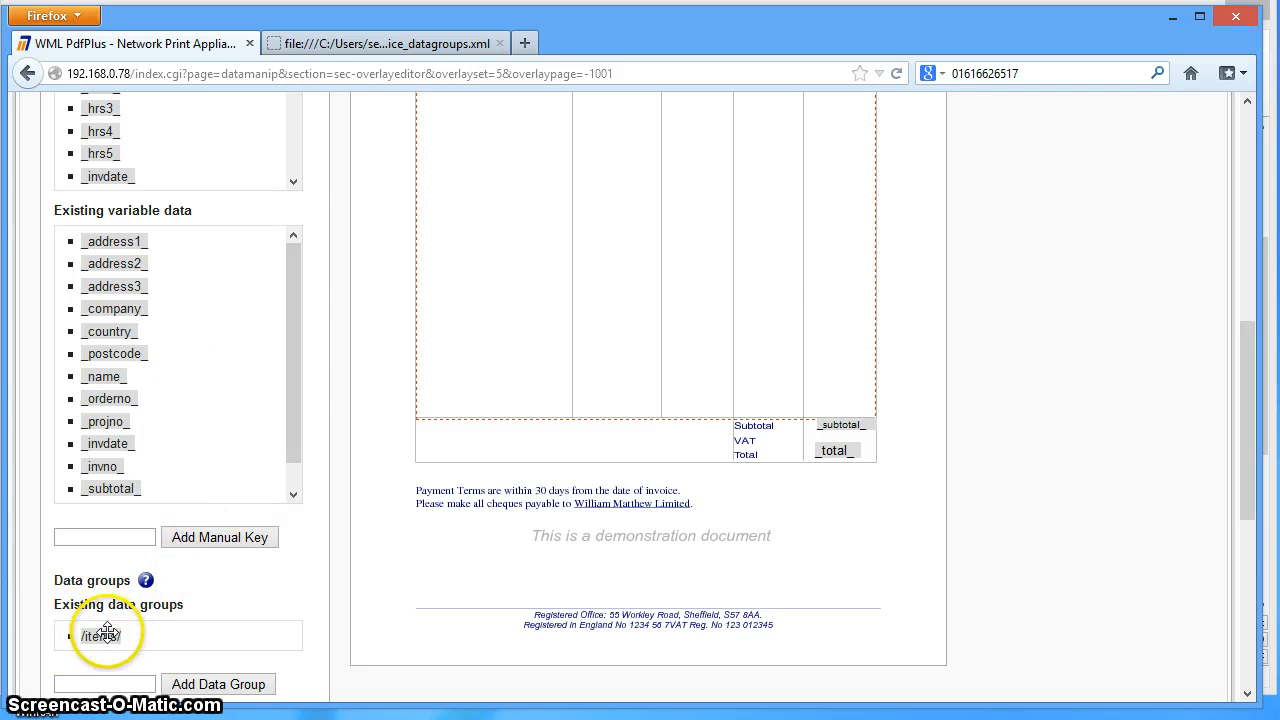
left_click_drag(107, 632, 591, 343)
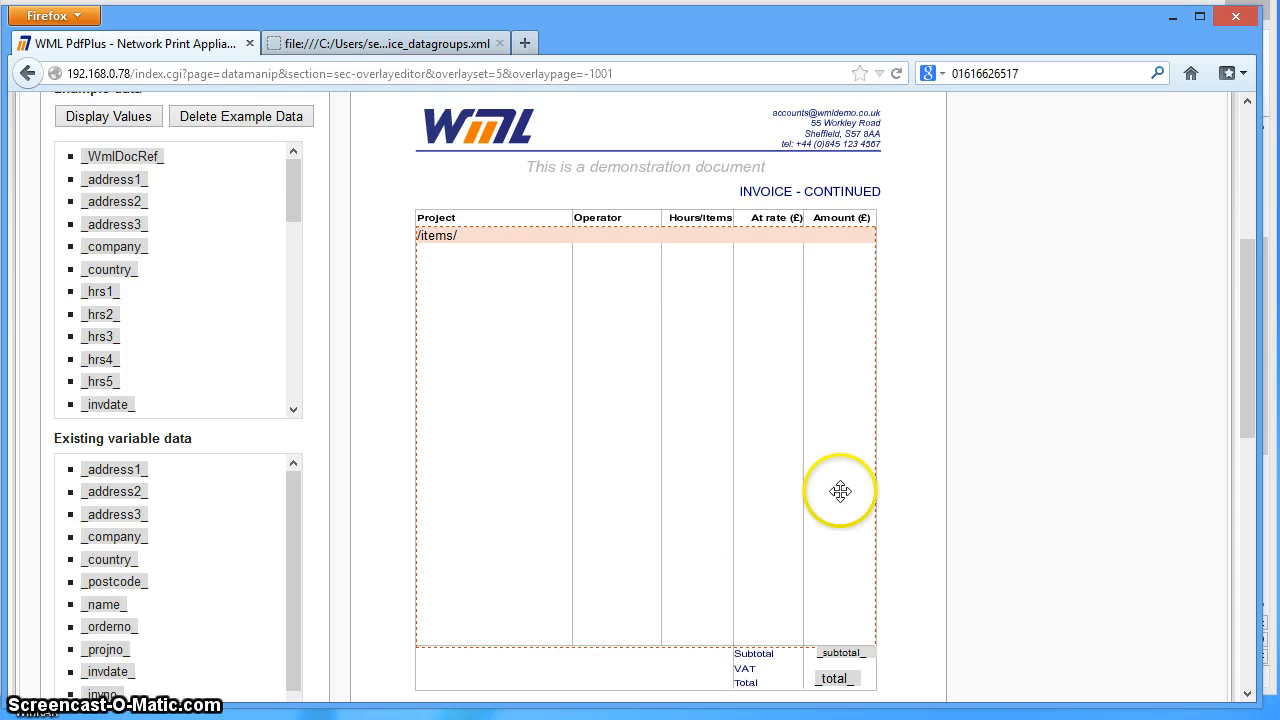
Upload invoice_datagroups.xml as test data using the in_data queue settings.
scroll(909, 490, "up", 3)
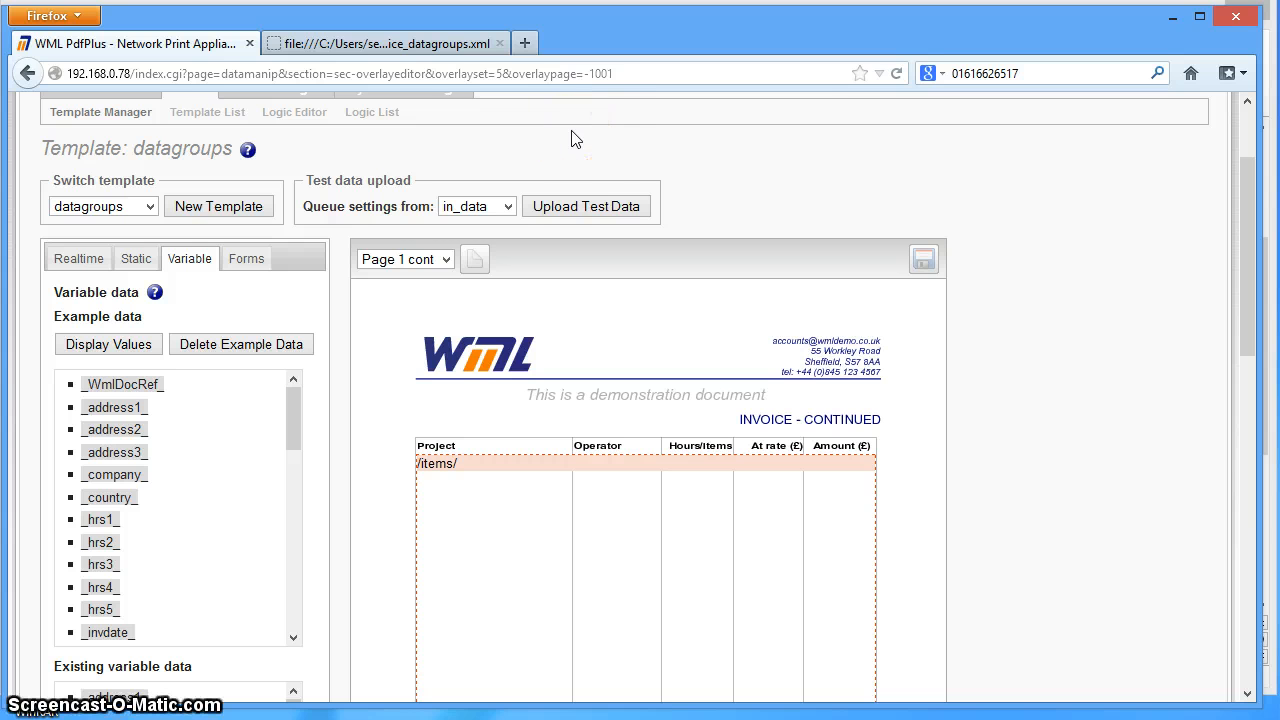
left_click(565, 207)
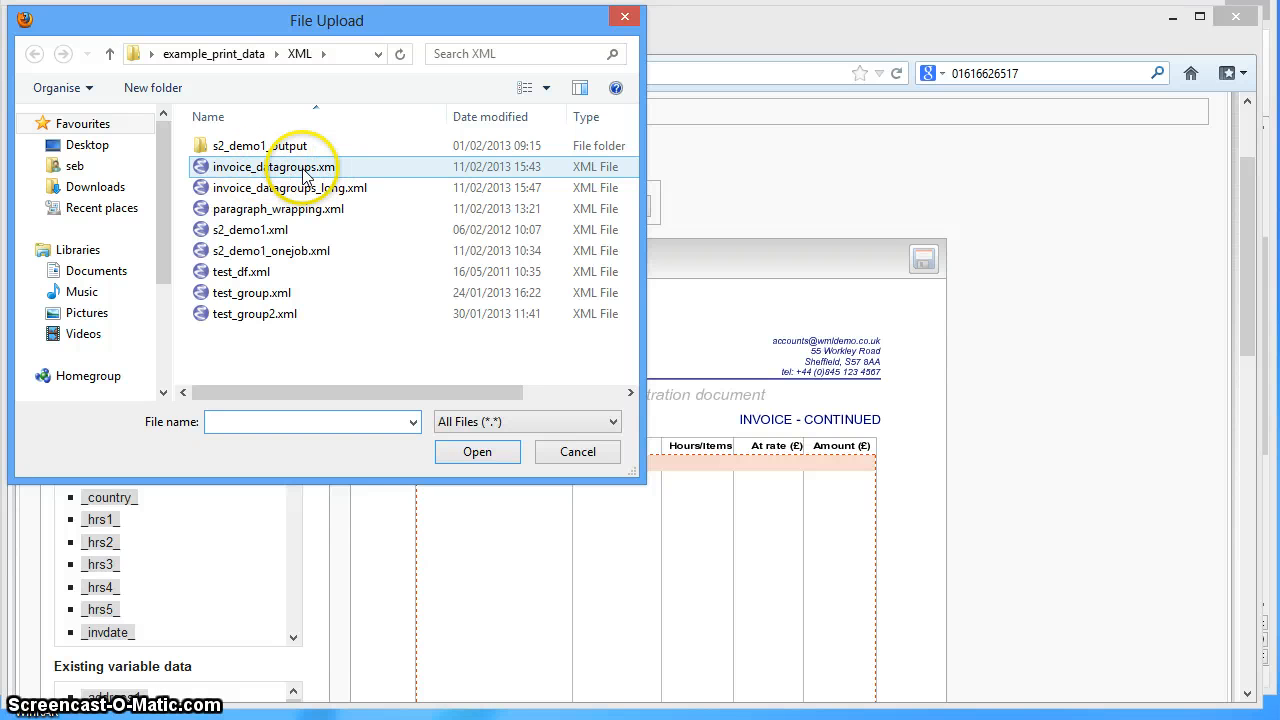
double_click(304, 172)
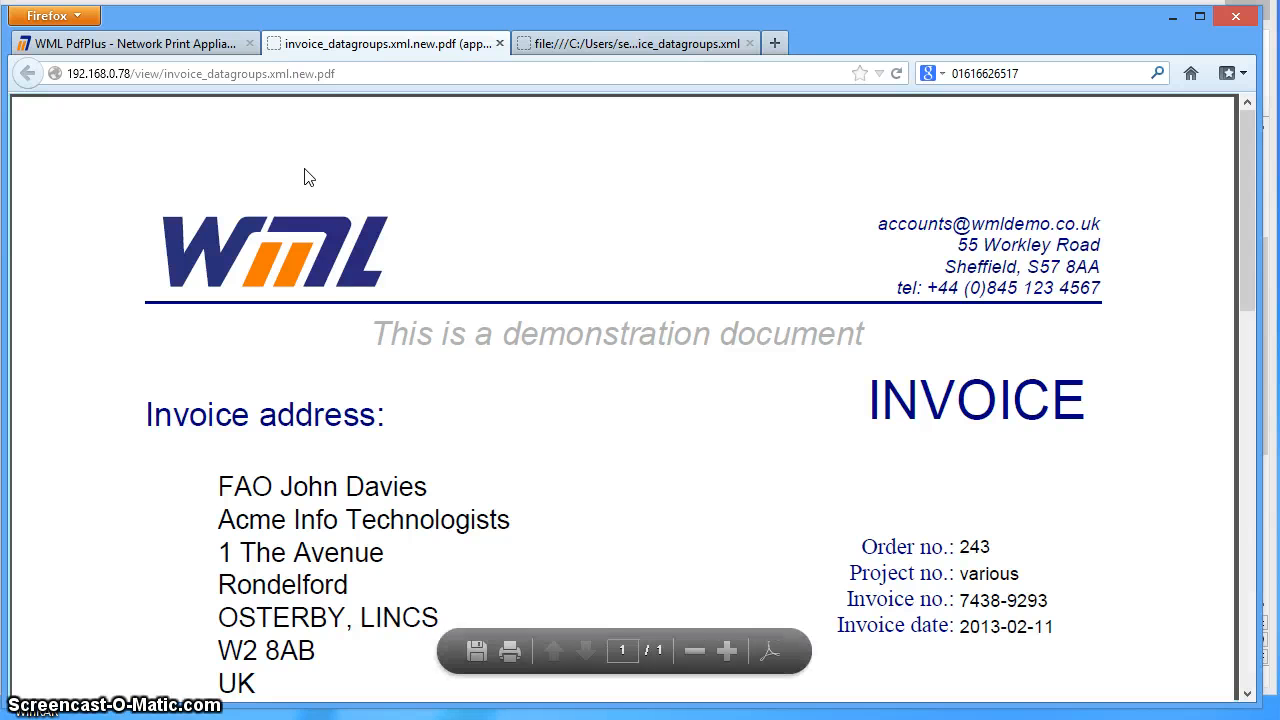
Review the line item table in the generated invoice PDF and close the PDF.
left_click_drag(1245, 236, 1229, 446)
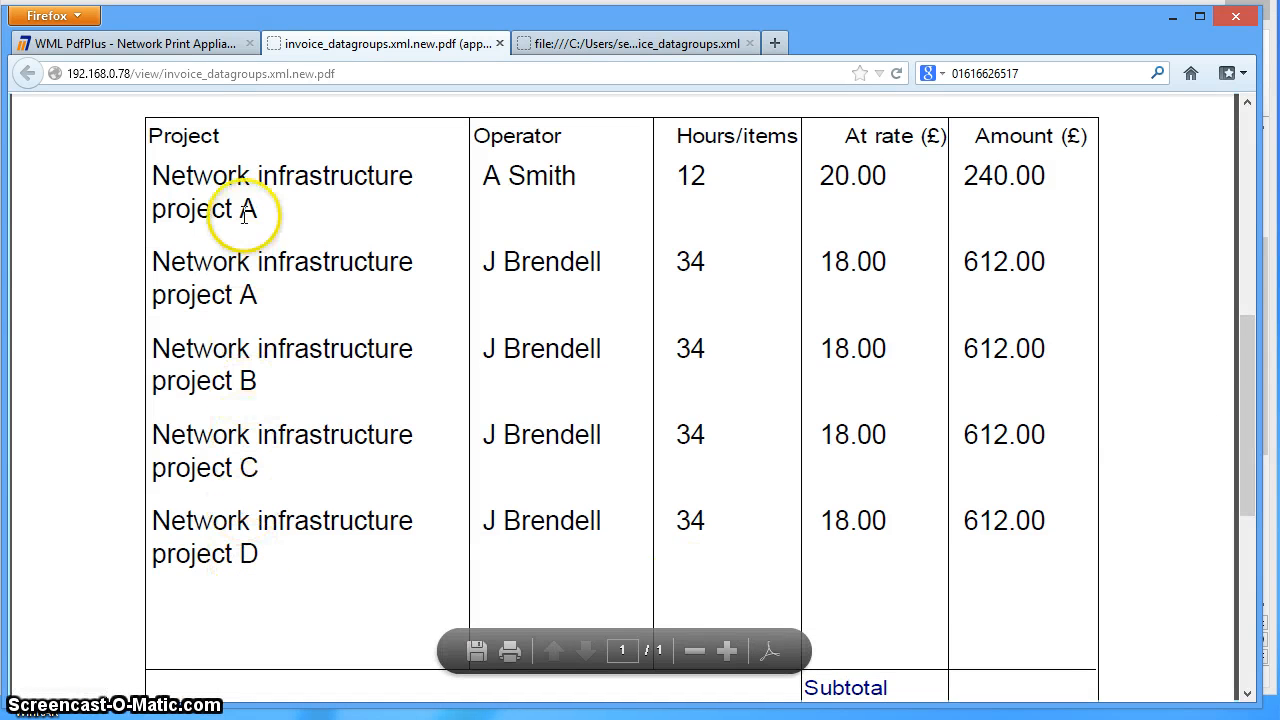
left_click_drag(1243, 366, 1200, 220)
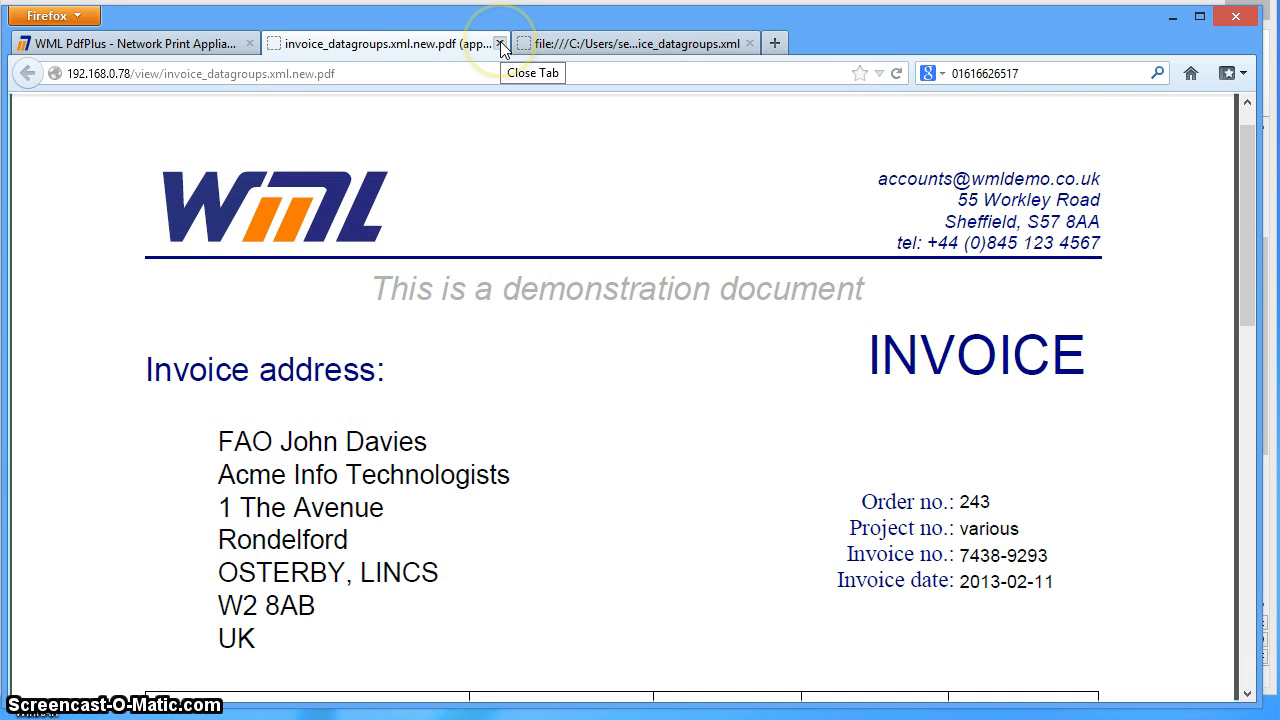
key("ctrl+w")
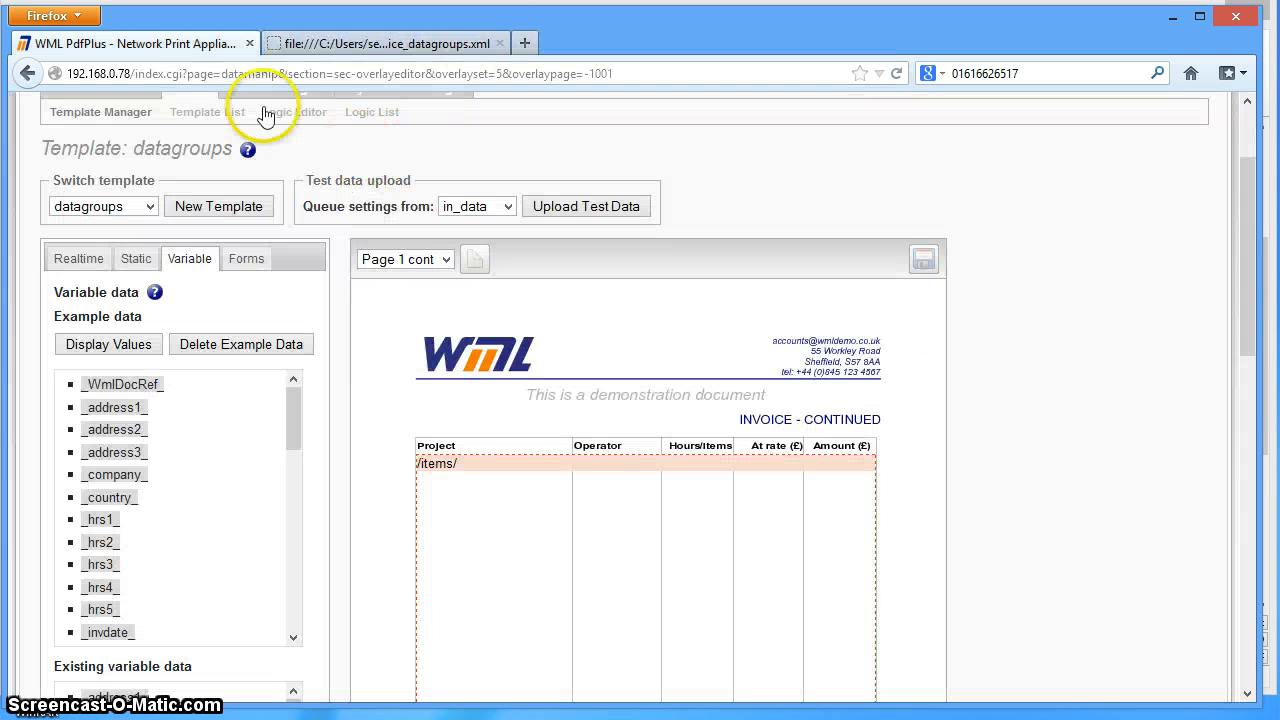
Upload invoice_datagroups_long.xml as test data using the in_data queue settings.
left_click(538, 210)
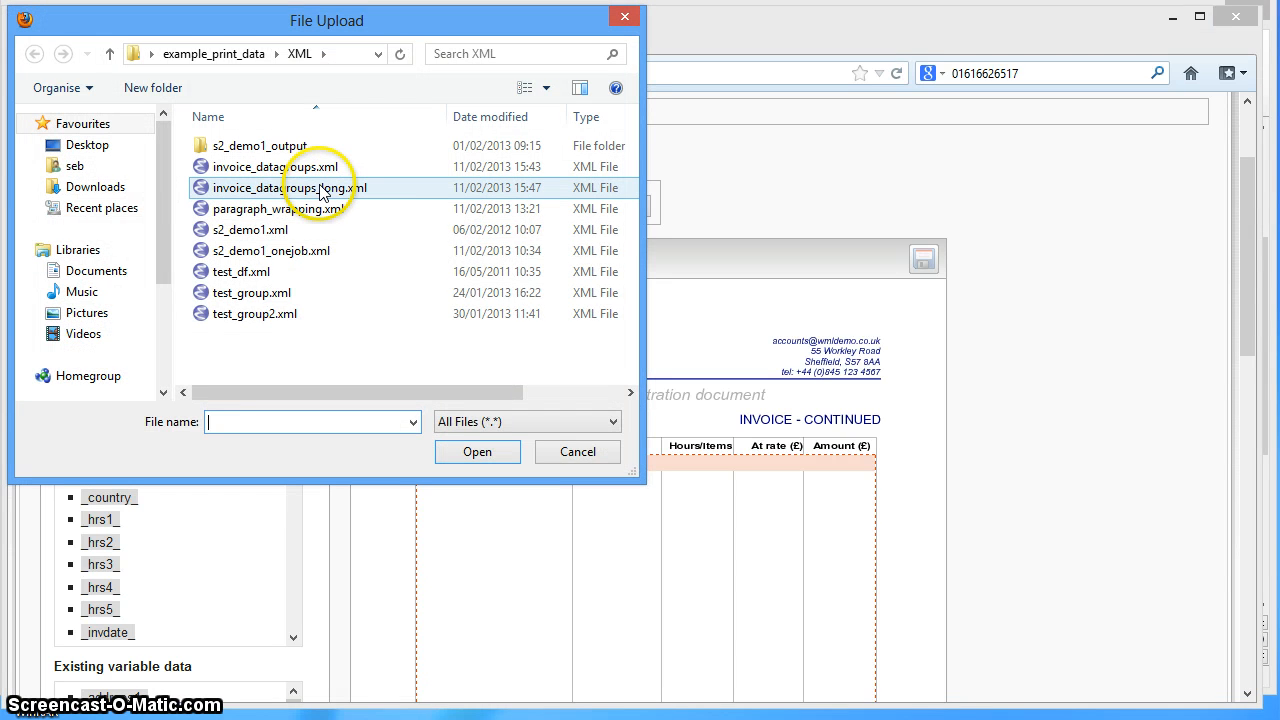
double_click(326, 190)
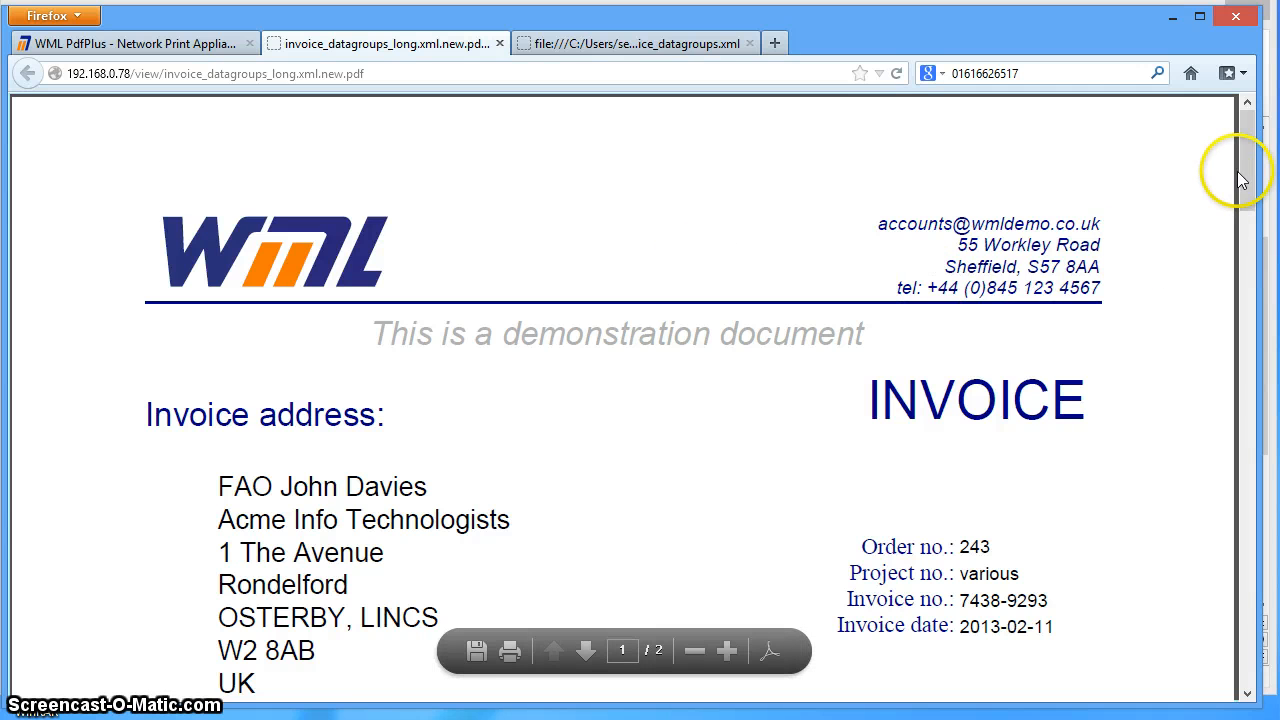
Review the long invoice PDF from the first page's line items through the continuation page's table and totals.
left_click_drag(1244, 184, 1230, 286)
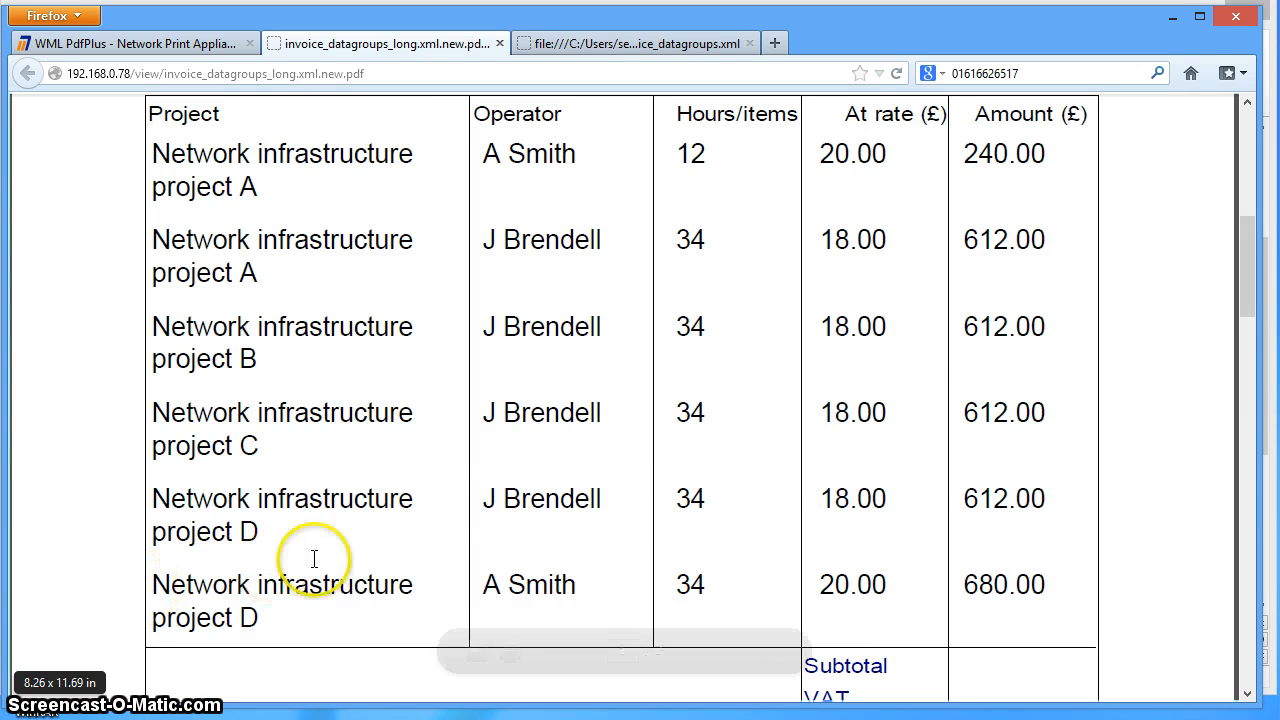
scroll(931, 488, "down", 5)
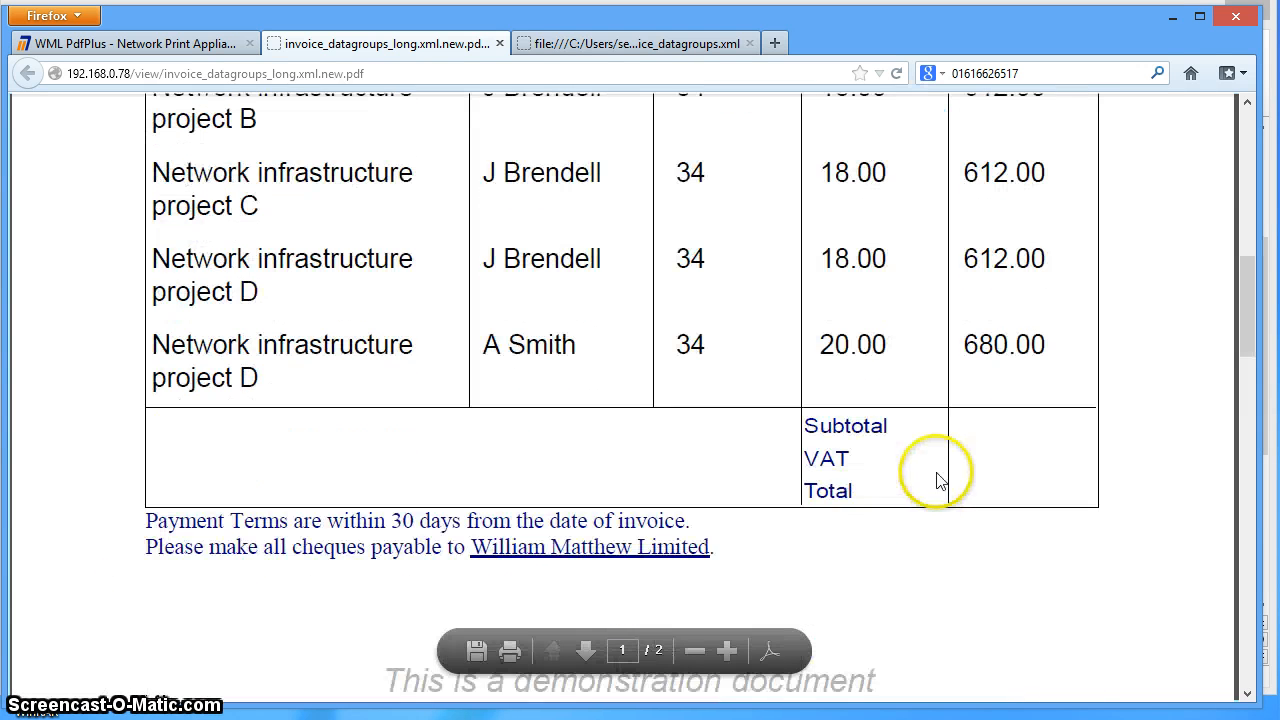
scroll(931, 478, "down", 8)
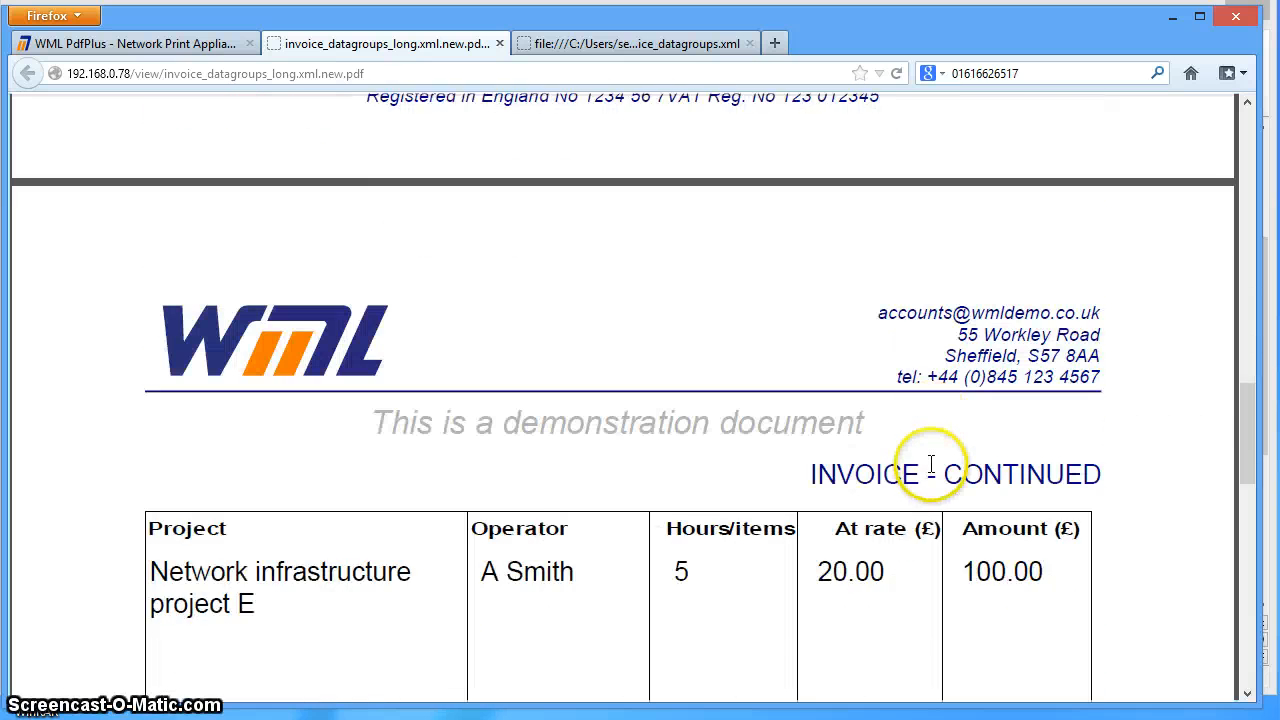
scroll(931, 468, "down", 2)
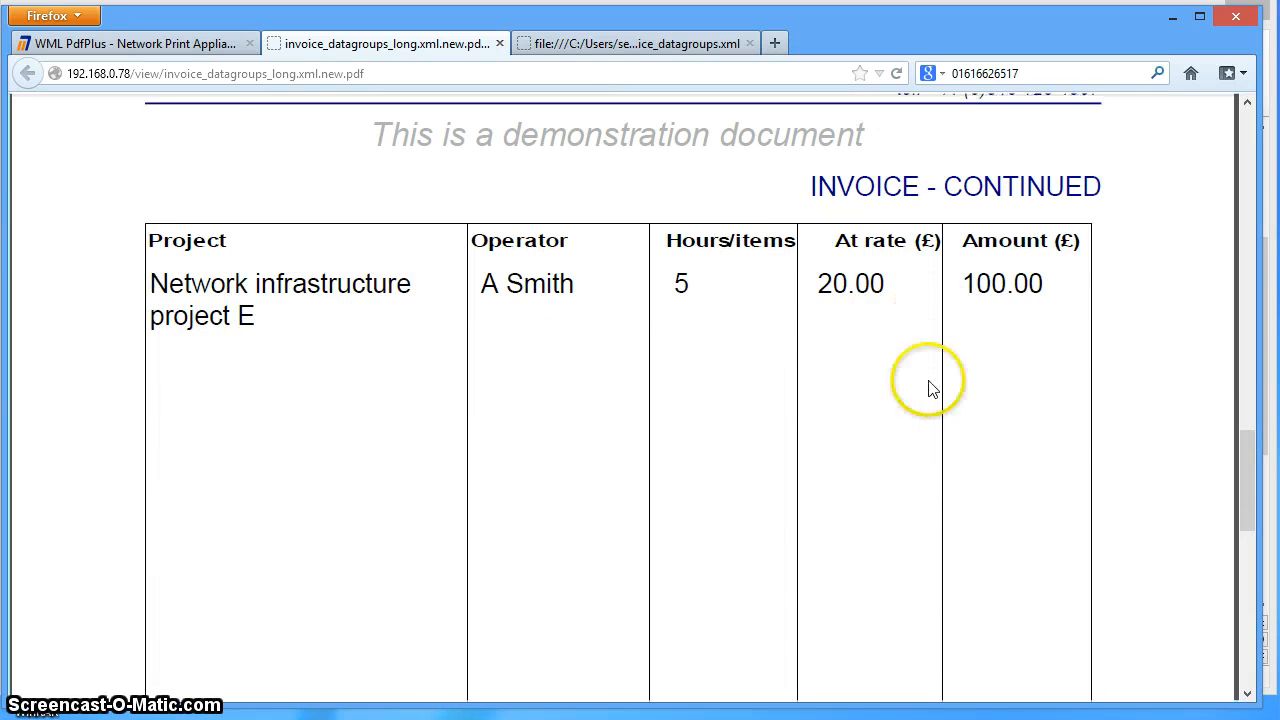
scroll(620, 371, "down", 5)
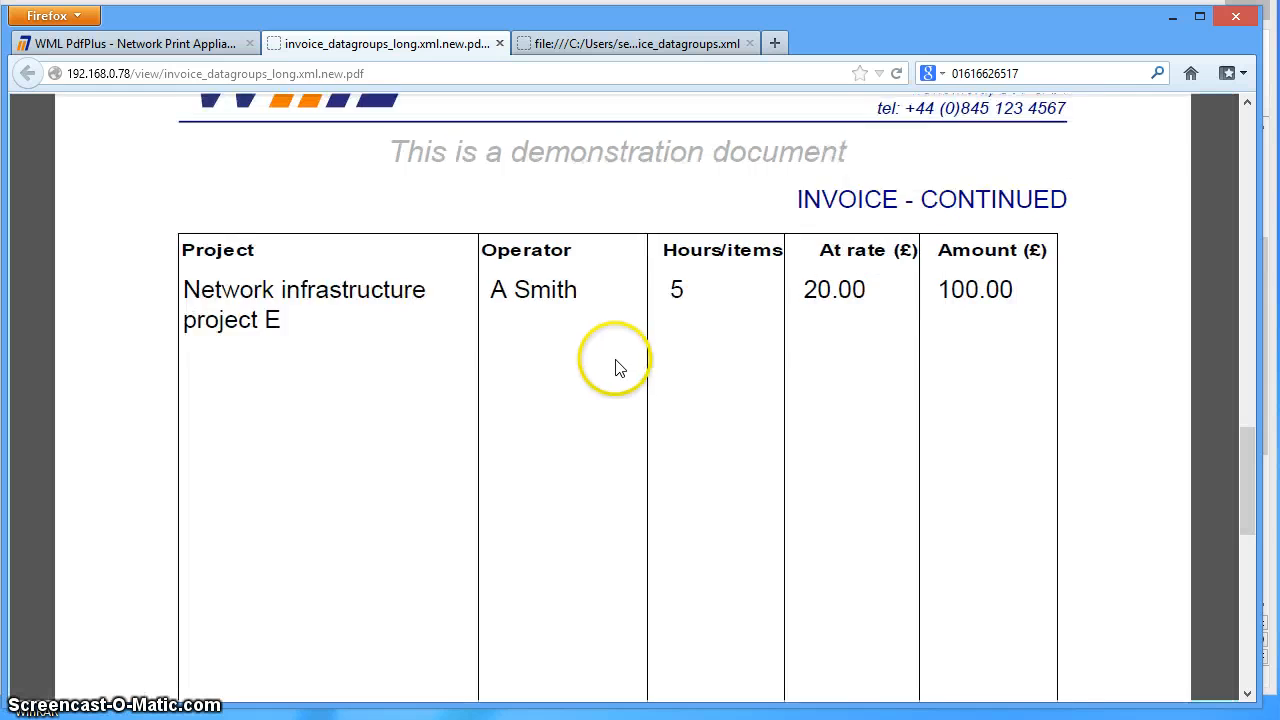
scroll(617, 368, "down", 1)
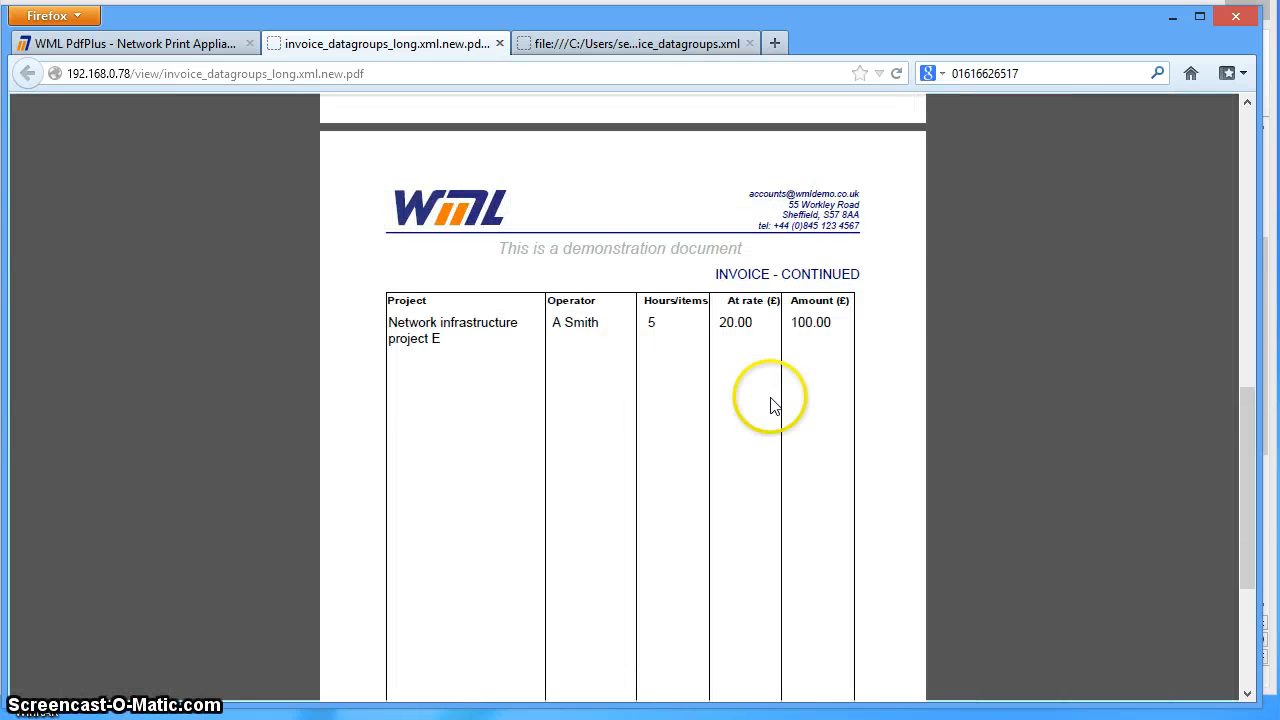
scroll(771, 400, "down", 3)
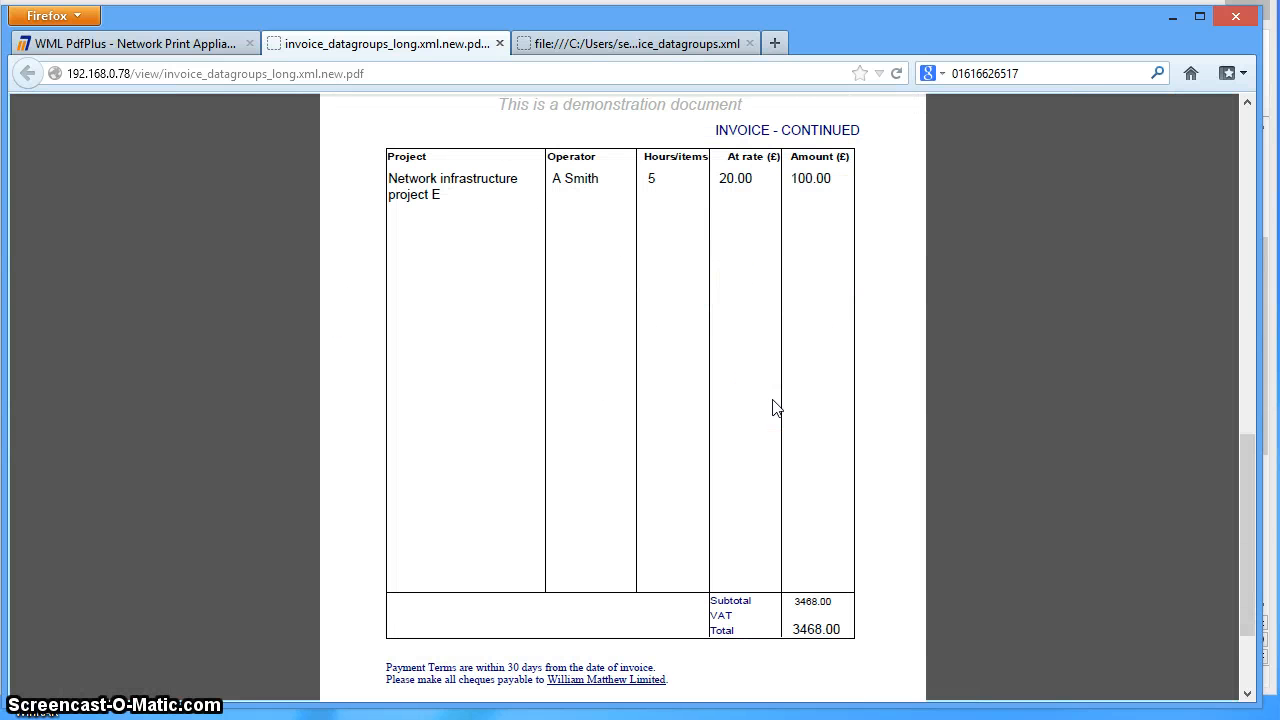